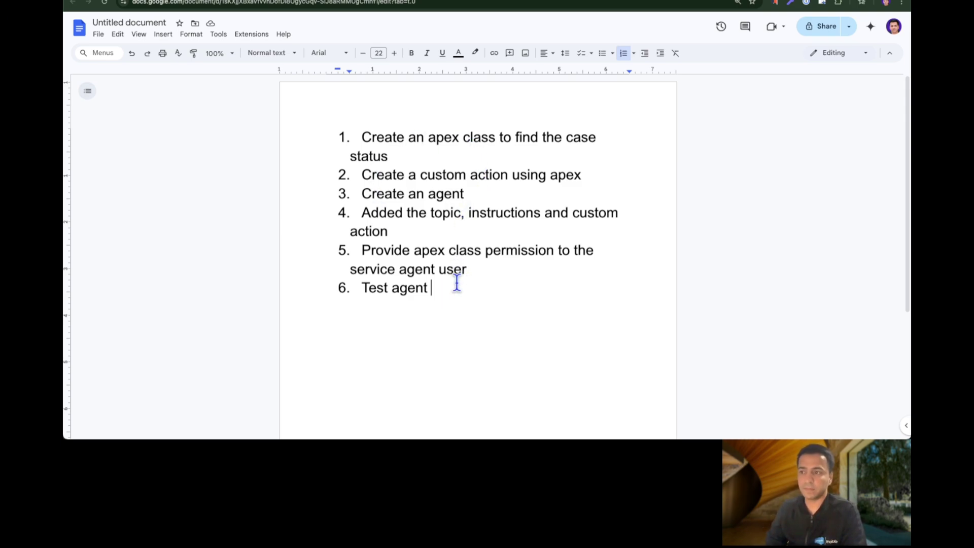
pyautogui.moveTo(362, 194); pyautogui.dragTo(475, 193)
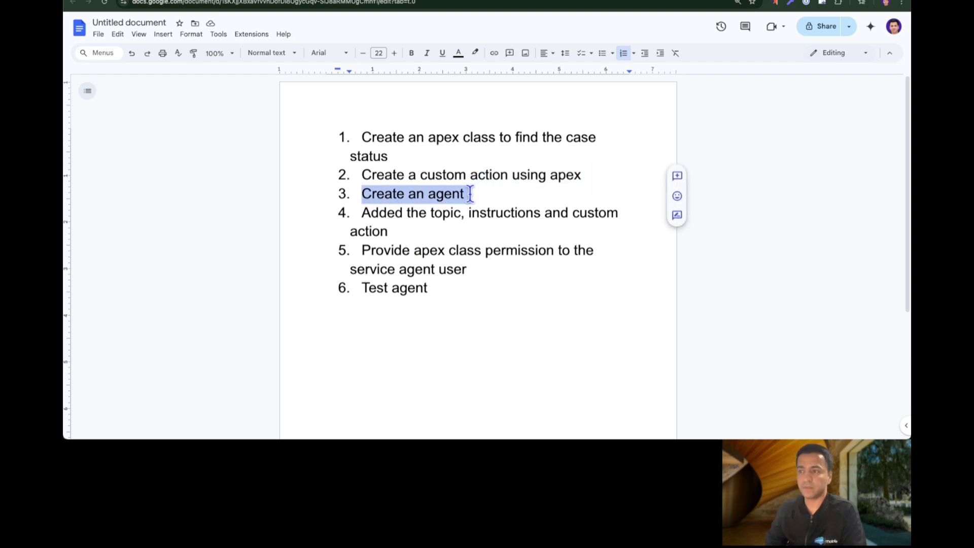
pyautogui.click(474, 194)
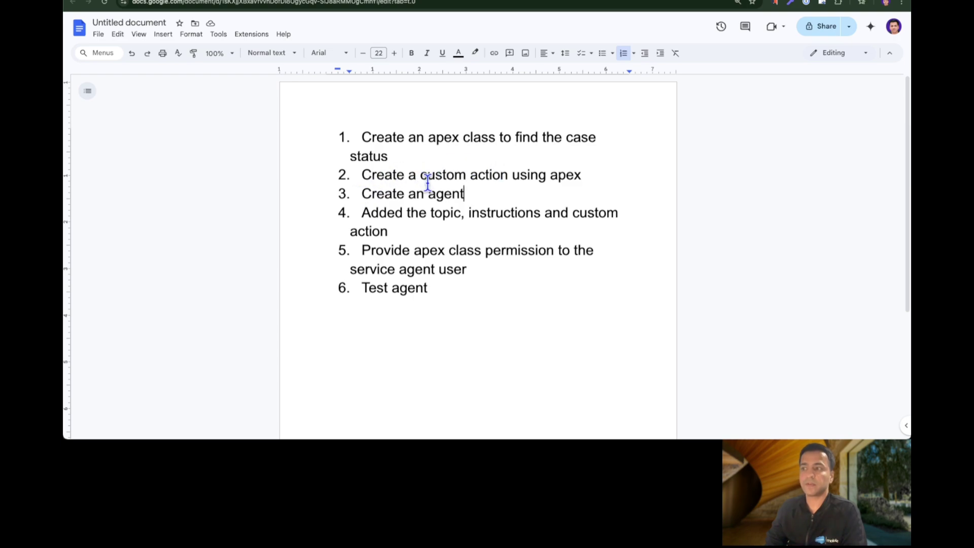
pyautogui.doubleClick(448, 192)
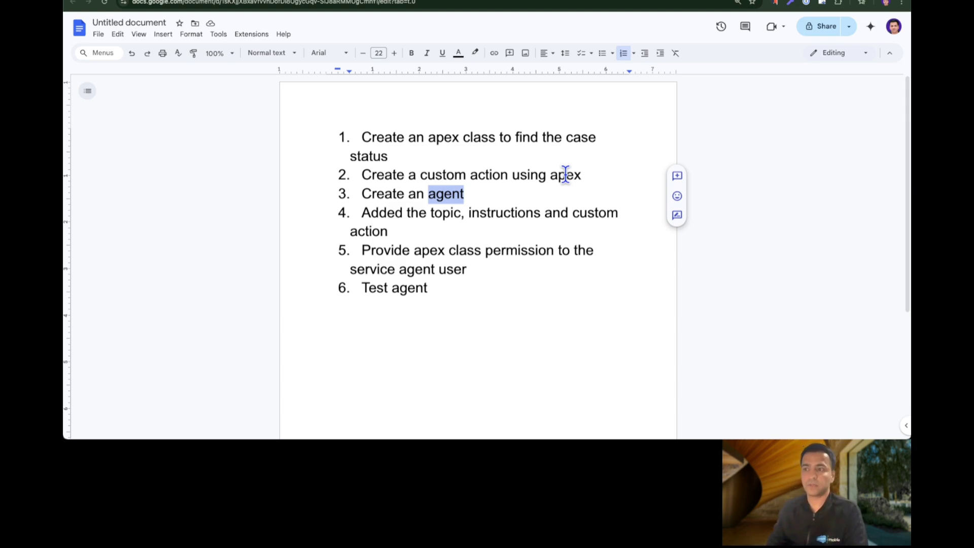
pyautogui.click(482, 194)
pyautogui.moveTo(467, 273); pyautogui.dragTo(456, 284)
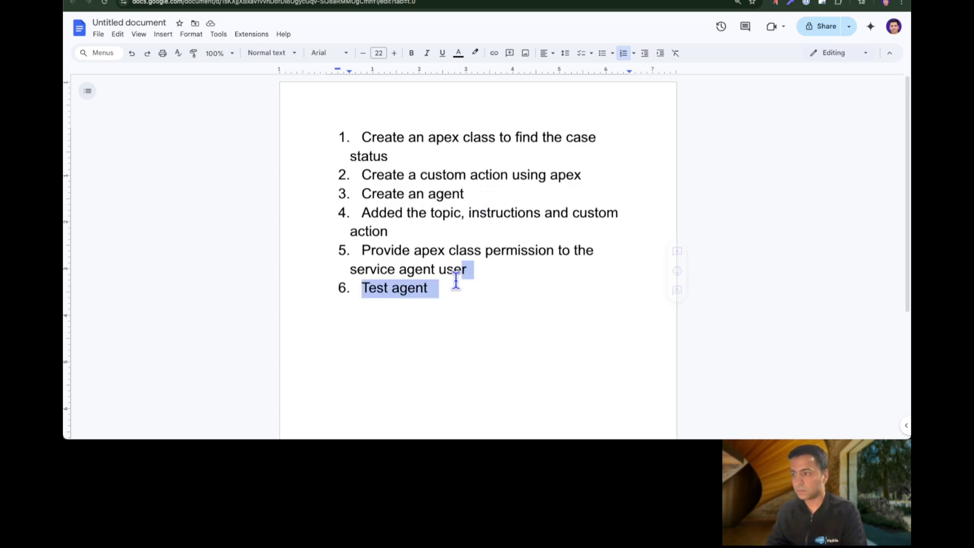
# Step: Start a second numbered list below the existing one with the first item "Create a flow to find the case status"
pyautogui.click(457, 297)
pyautogui.press('Return')
pyautogui.press('Return')
pyautogui.press('Return')
pyautogui.press('Return')
pyautogui.hotkey('ctrl', 'shift', '7')
pyautogui.write('Creat')
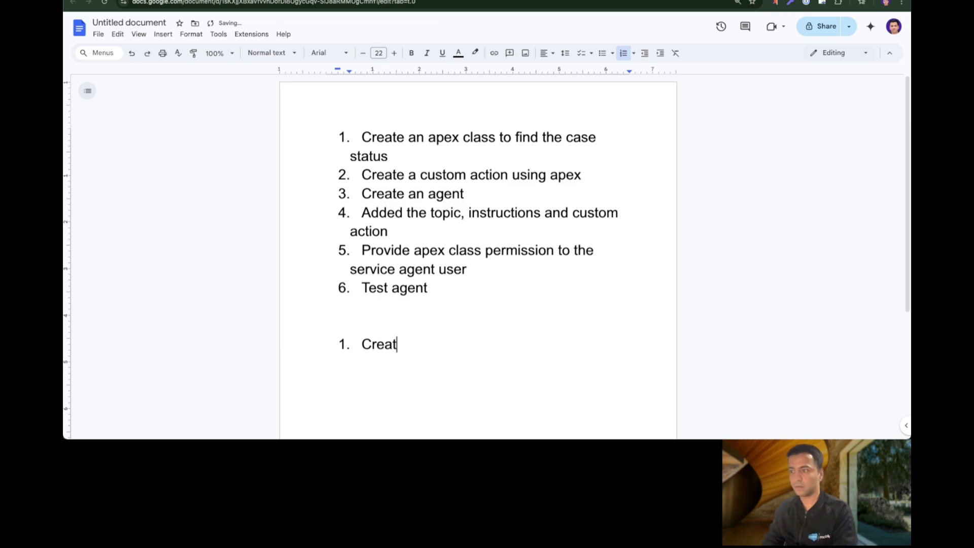
pyautogui.write('e a flow to dint')
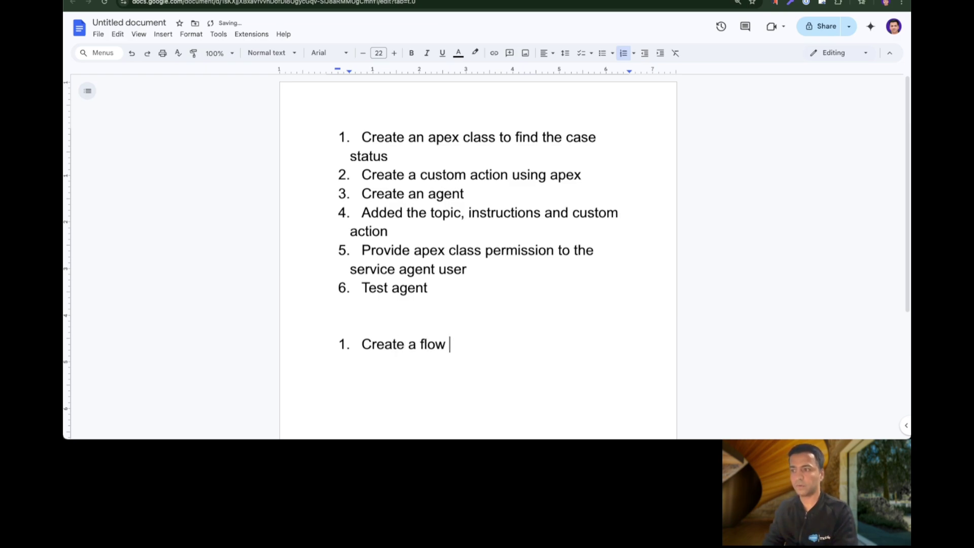
pyautogui.press('BackSpace')
pyautogui.press('BackSpace')
pyautogui.press('BackSpace')
pyautogui.press('BackSpace')
pyautogui.write('find the case status')
pyautogui.press('Return')
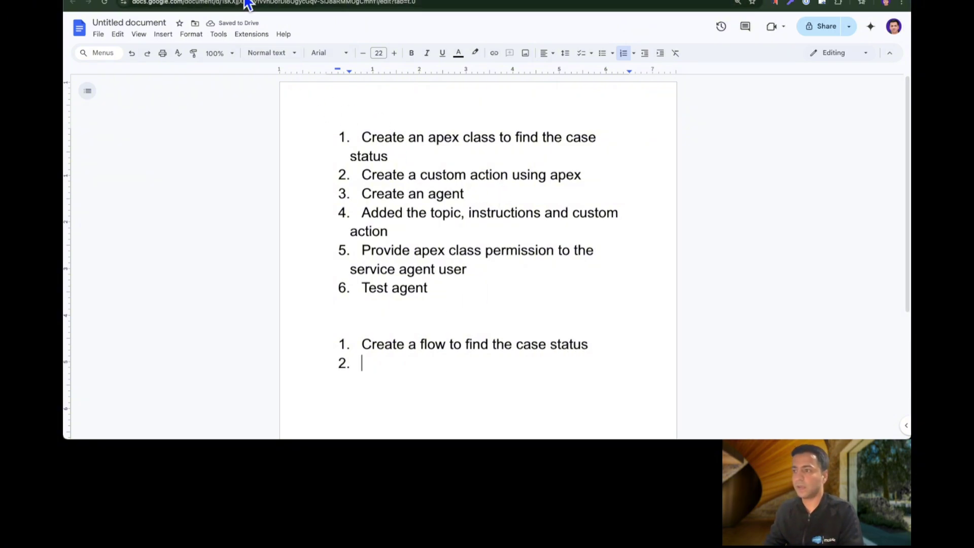
# Step: Switch to the Salesforce Flows setup page and create a new Autolaunched Flow (No Trigger) from scratch
pyautogui.click(244, 2)
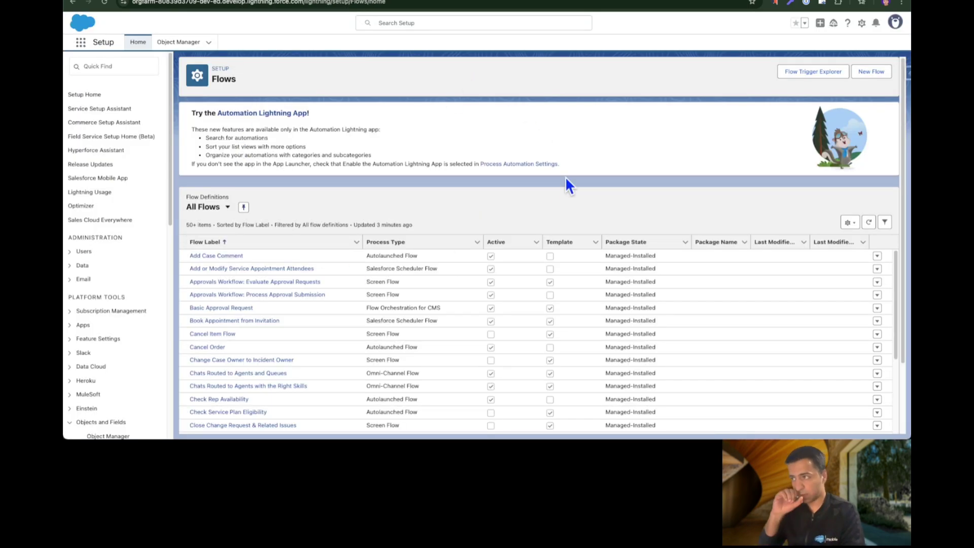
pyautogui.click(873, 73)
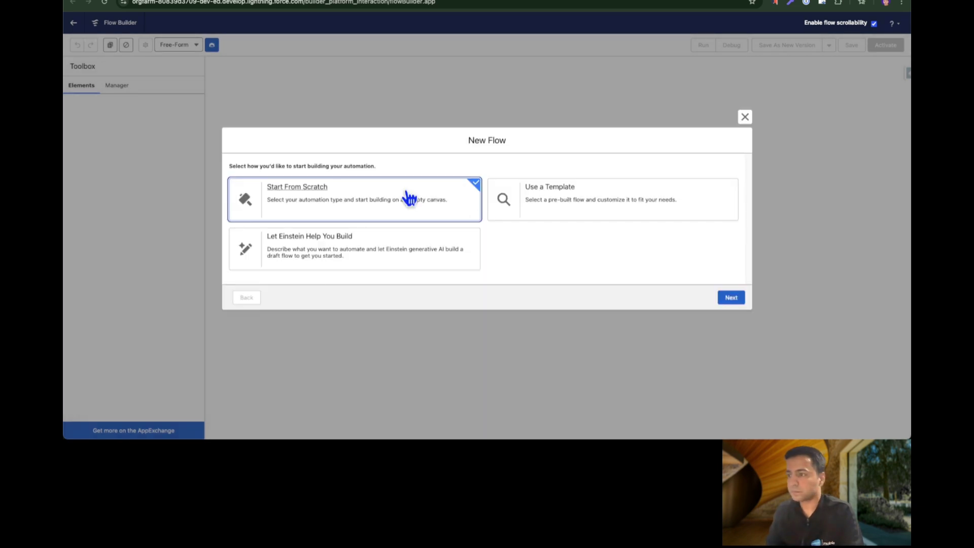
pyautogui.click(732, 301)
pyautogui.click(386, 208)
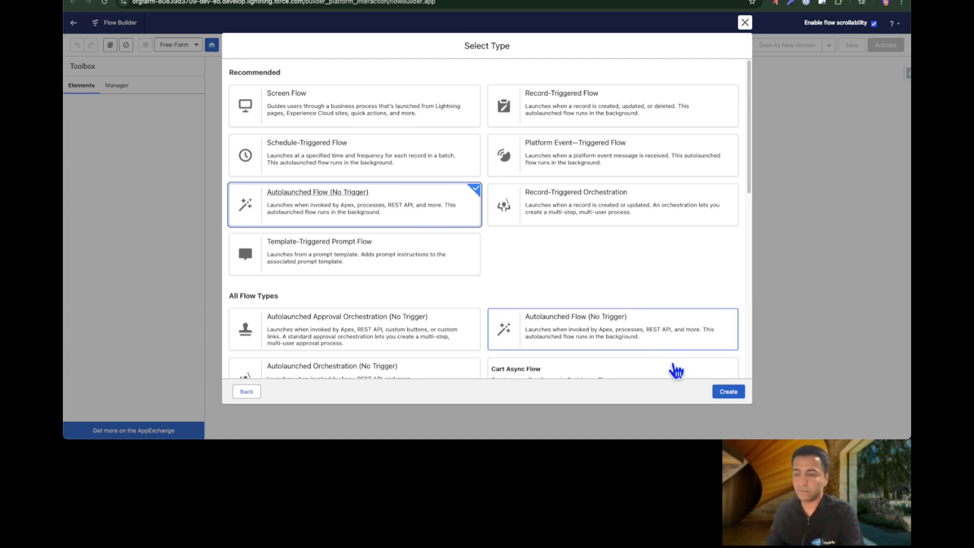
pyautogui.click(731, 393)
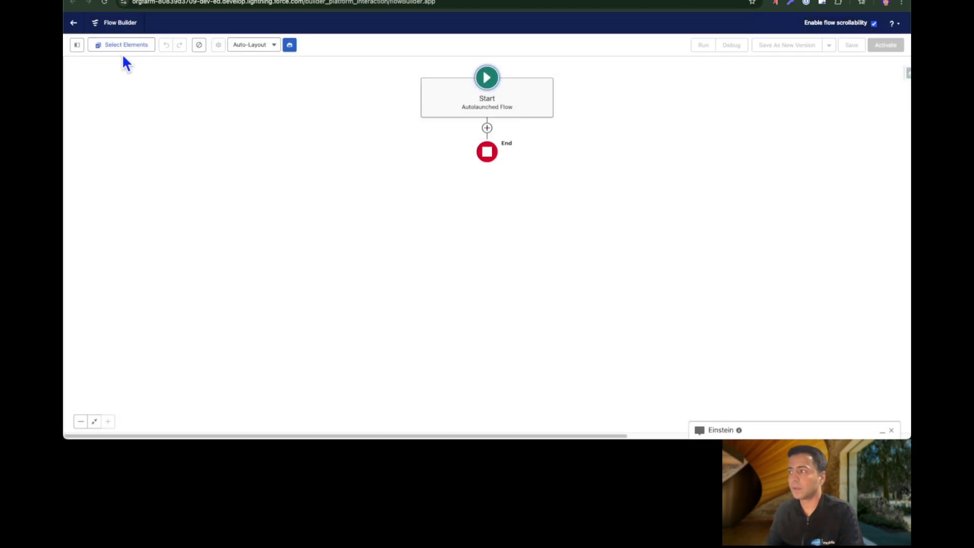
# Step: Create a Text variable resource with the API name caseNumber, available for input
pyautogui.click(77, 45)
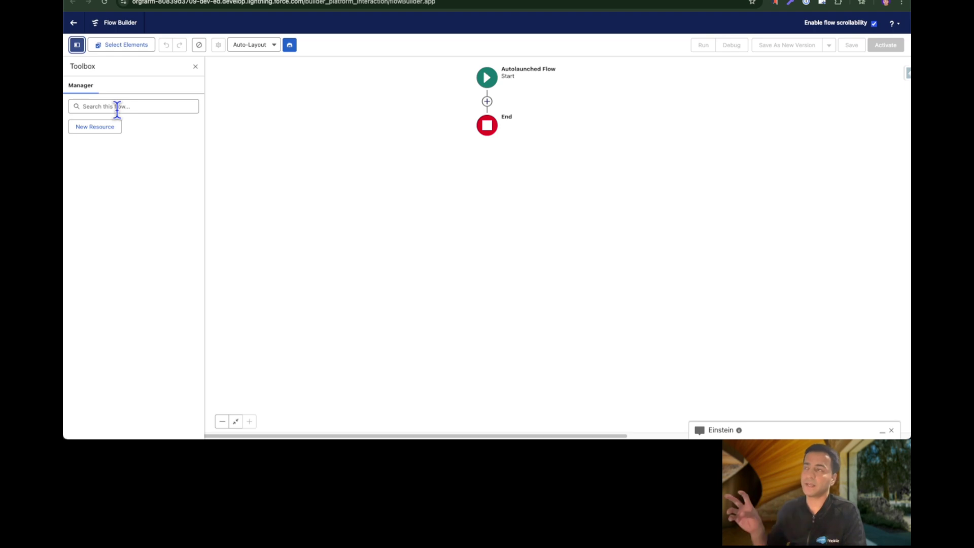
pyautogui.click(96, 127)
pyautogui.click(325, 188)
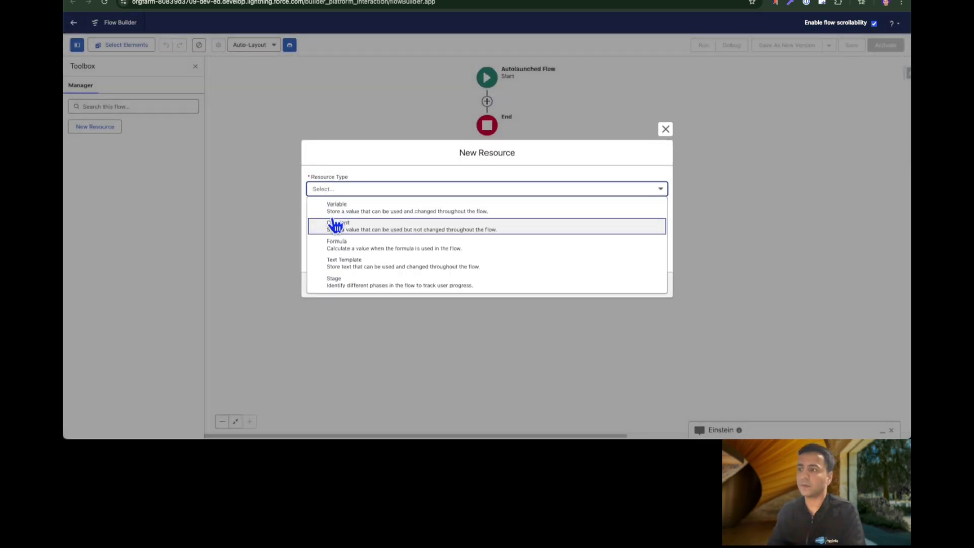
pyautogui.click(336, 207)
pyautogui.click(349, 276)
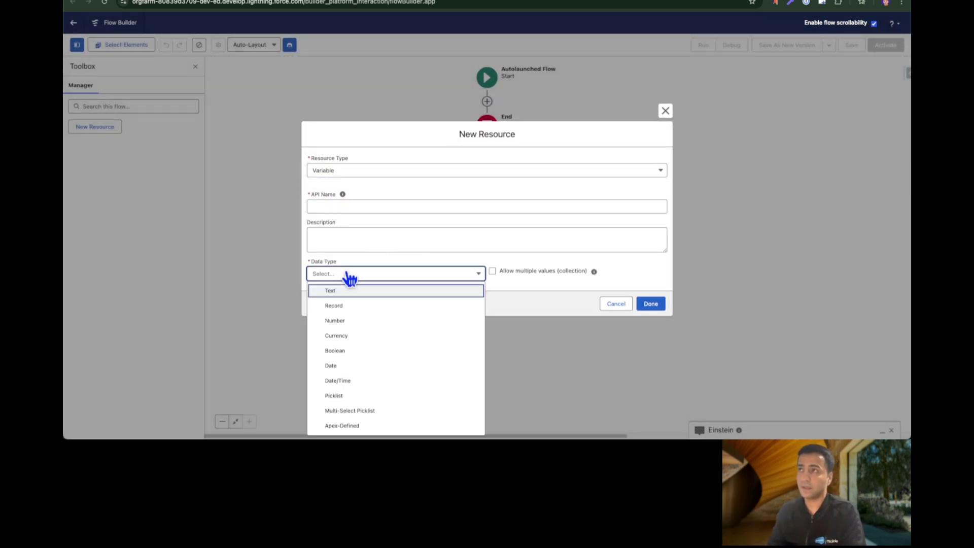
pyautogui.click(348, 291)
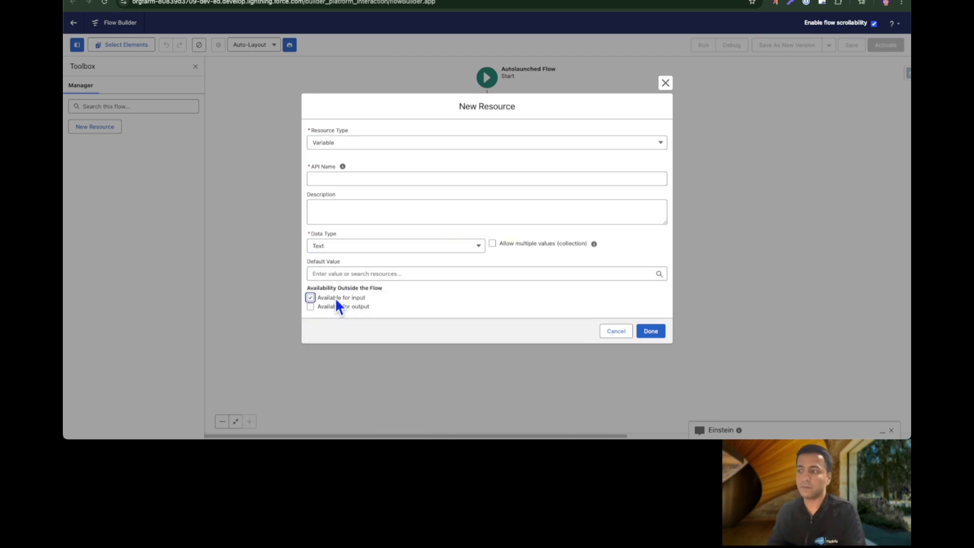
pyautogui.click(337, 178)
pyautogui.write('case')
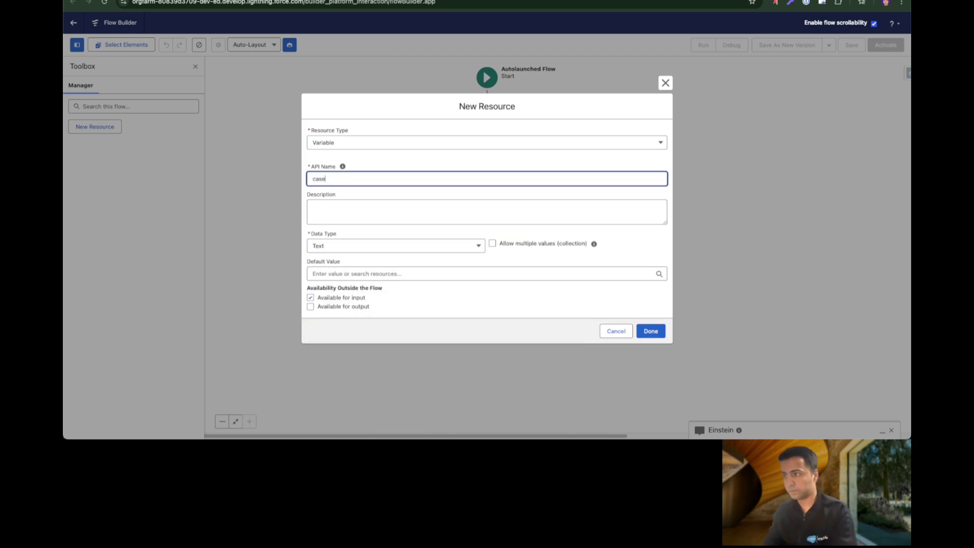
pyautogui.write('Number')
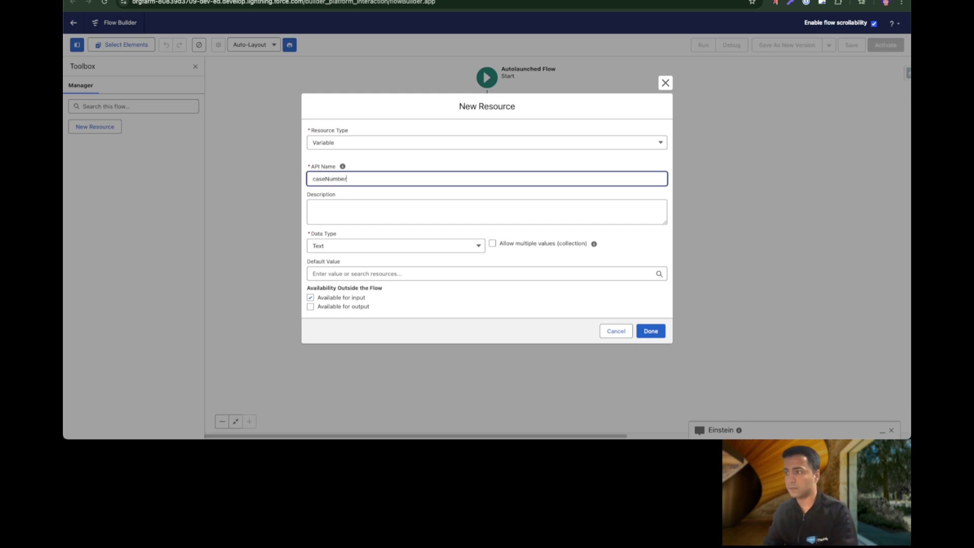
pyautogui.press('Tab')
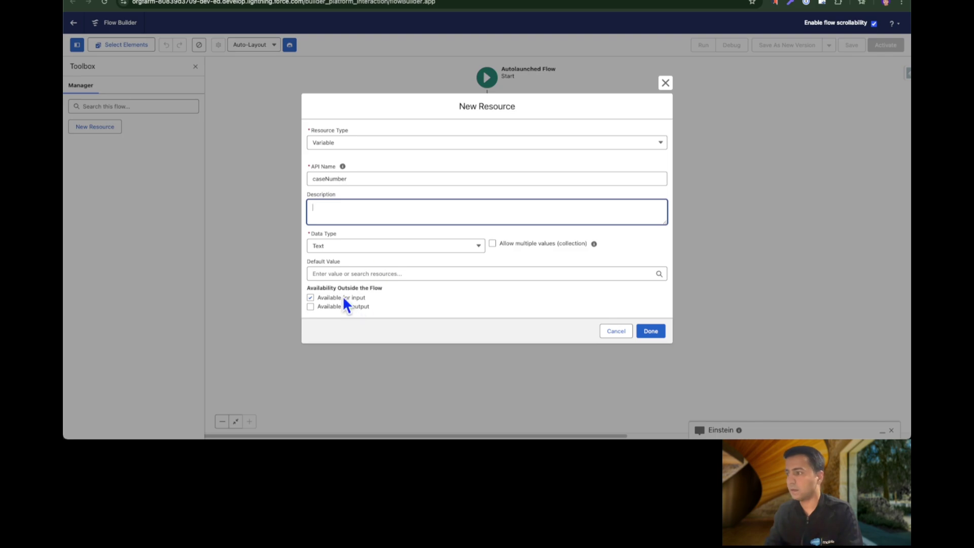
pyautogui.click(649, 331)
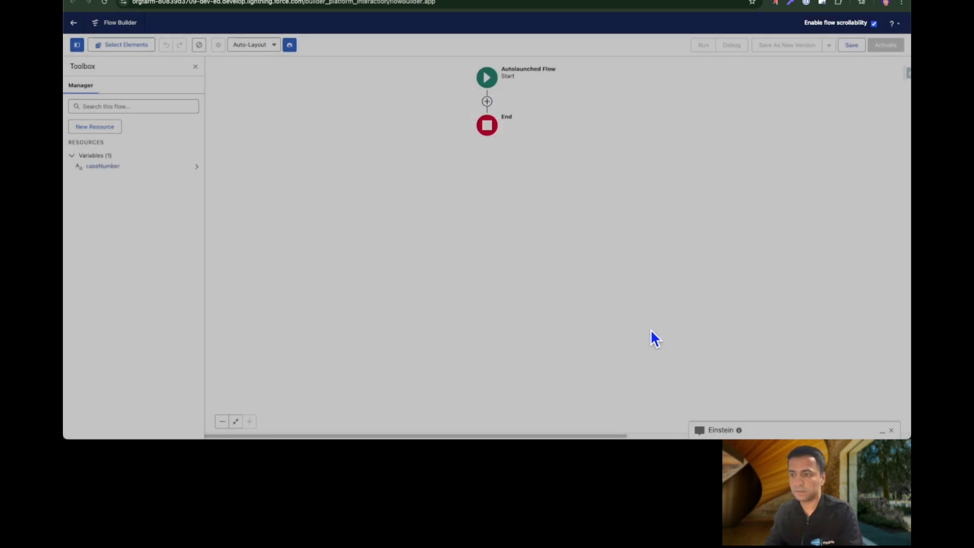
# Step: Add a Get Records element labelled "Get Case Status" after the flow's start, using the Case object
pyautogui.click(487, 101)
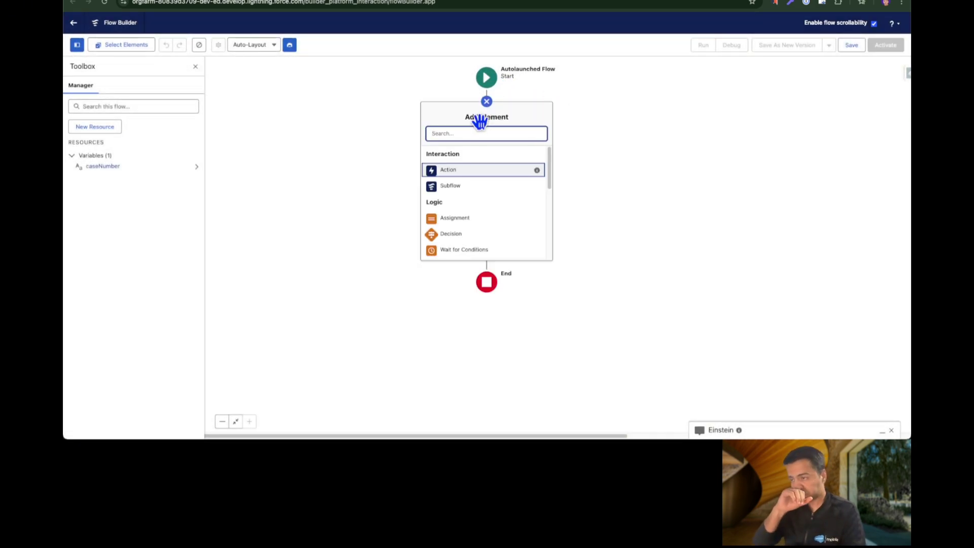
pyautogui.write('get')
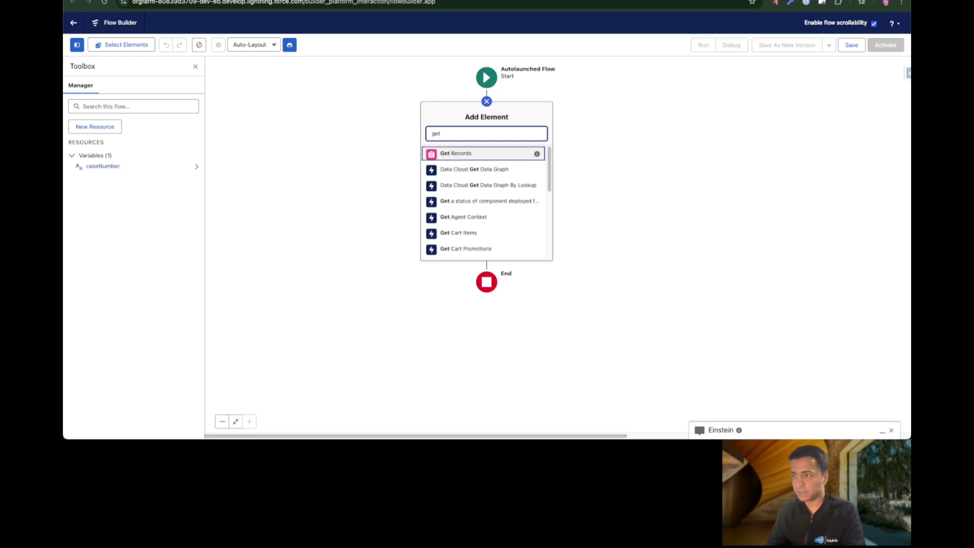
pyautogui.click(475, 154)
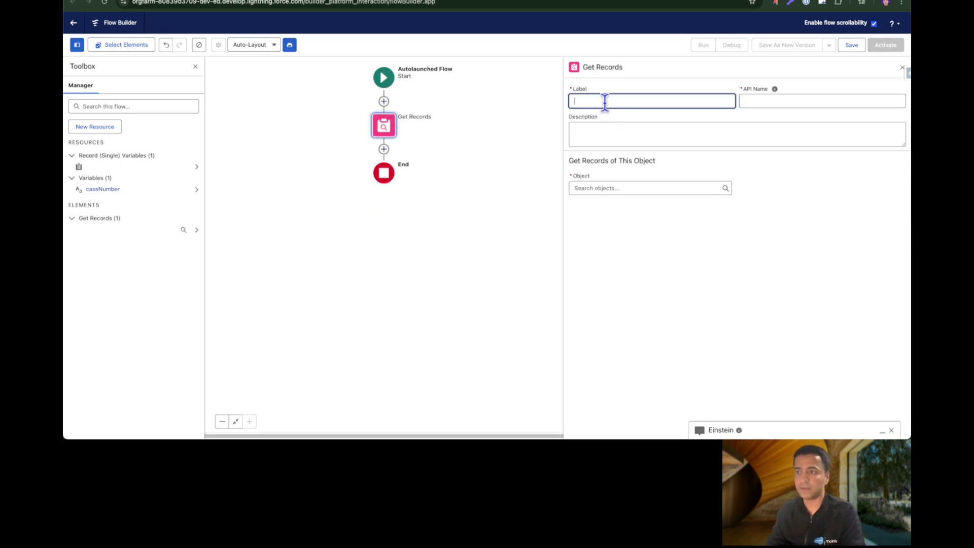
pyautogui.write('Get Case S')
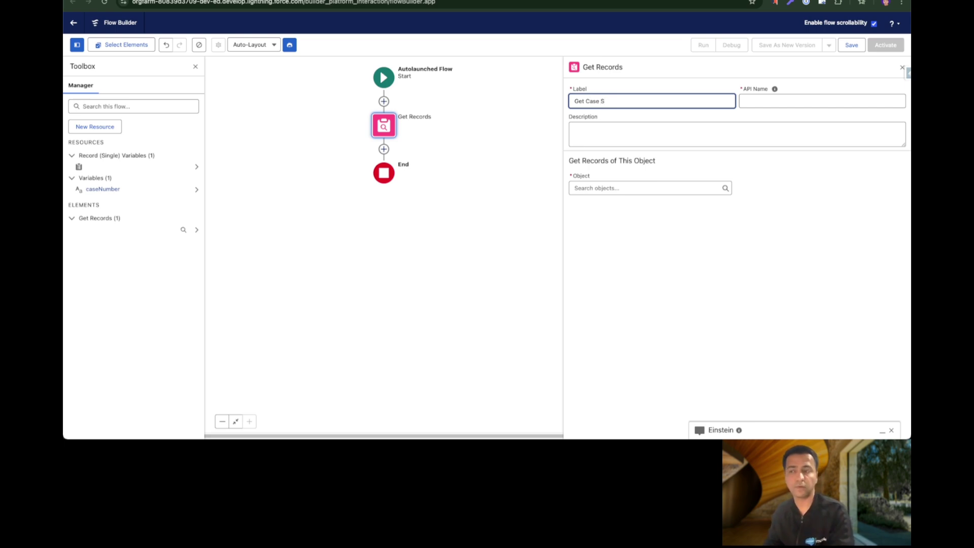
pyautogui.write('t')
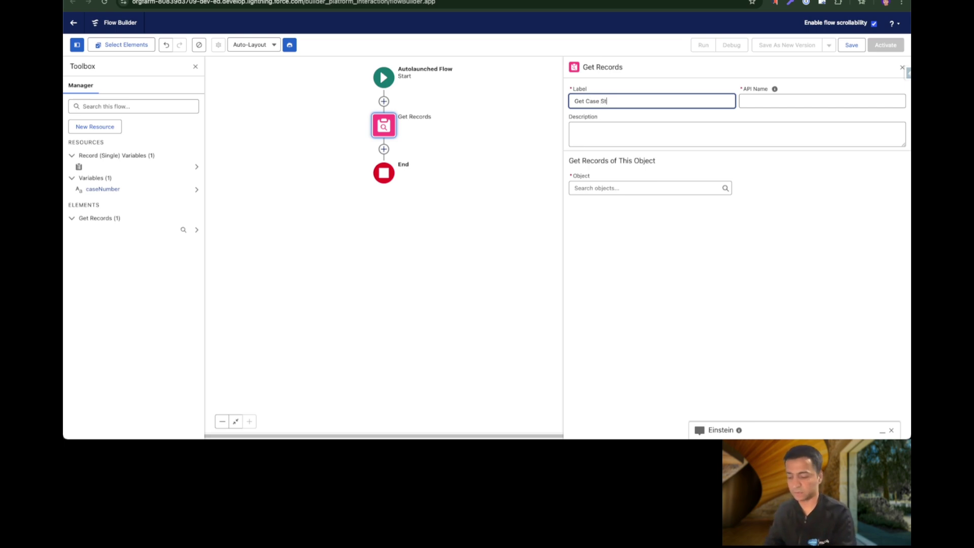
pyautogui.write('atus')
pyautogui.click(578, 187)
pyautogui.write('case')
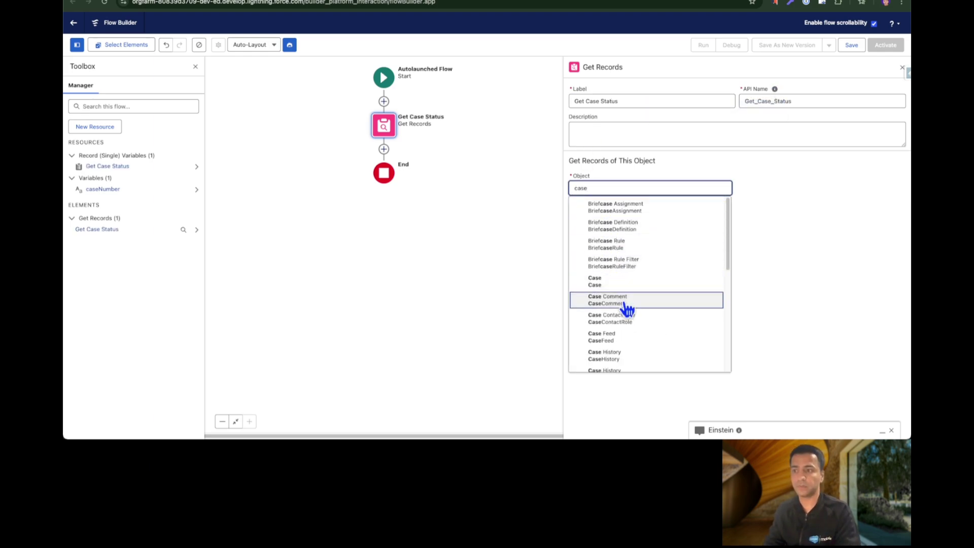
pyautogui.click(622, 283)
pyautogui.click(563, 211)
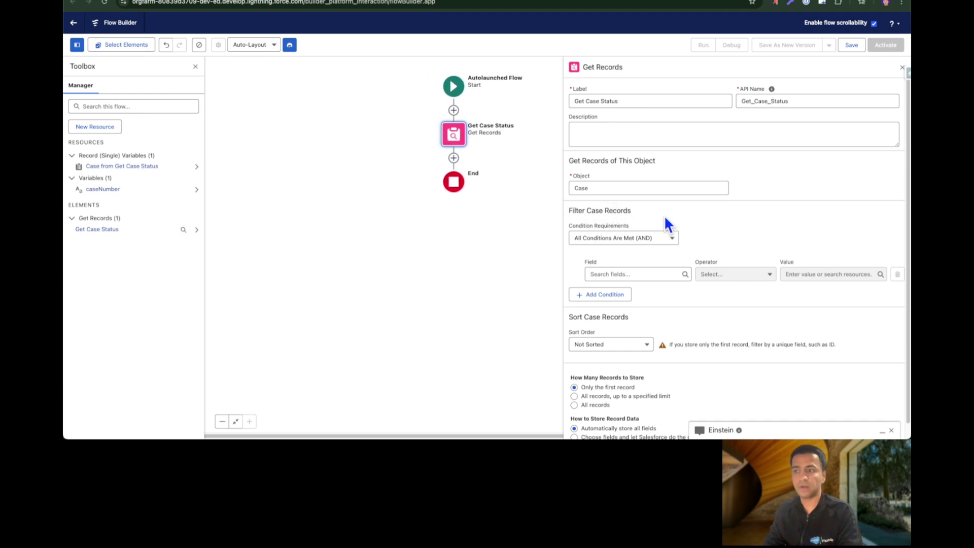
# Step: Filter the Get Case Status records by CaseNumber Equals the caseNumber variable and close the element's settings
pyautogui.scroll(-1, 665, 222)
pyautogui.click(617, 253)
pyautogui.write('case')
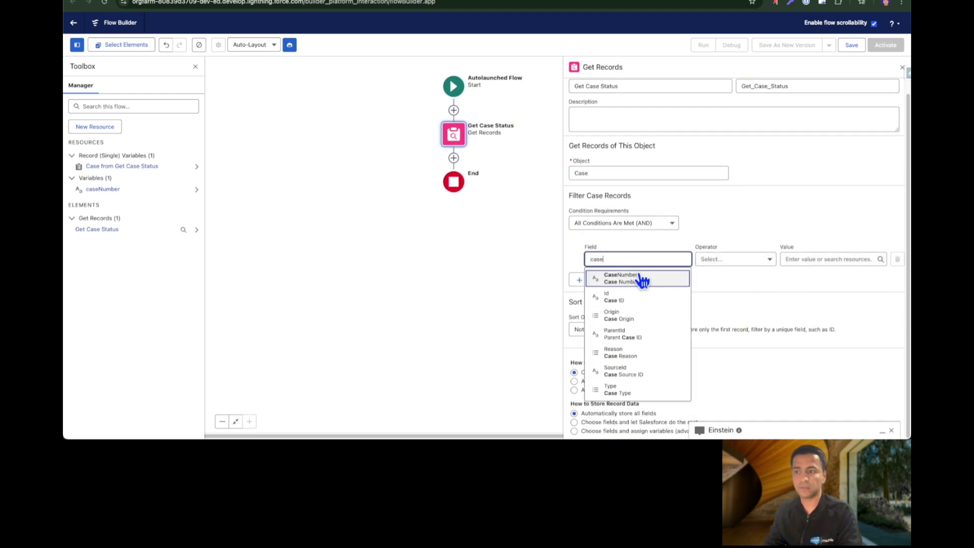
pyautogui.click(643, 279)
pyautogui.click(791, 260)
pyautogui.write('cas')
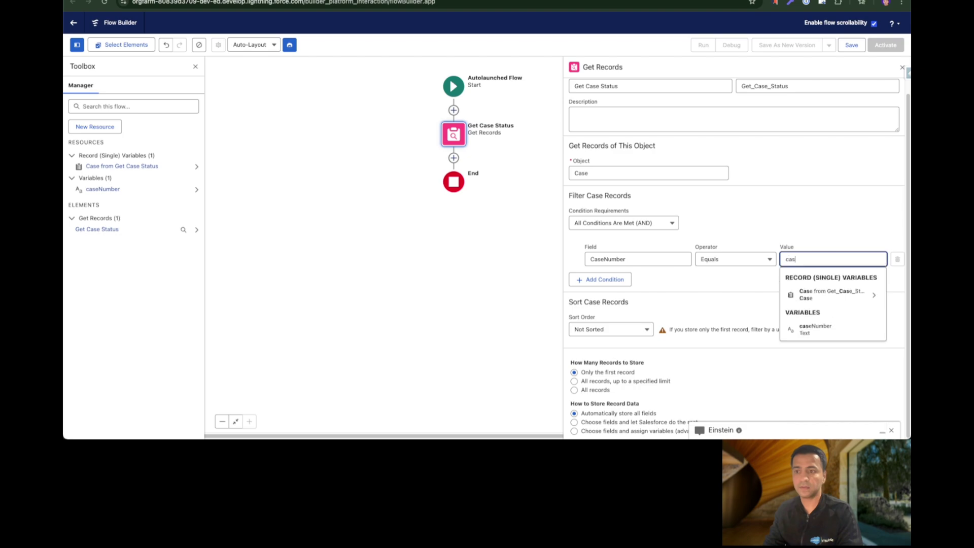
pyautogui.click(811, 327)
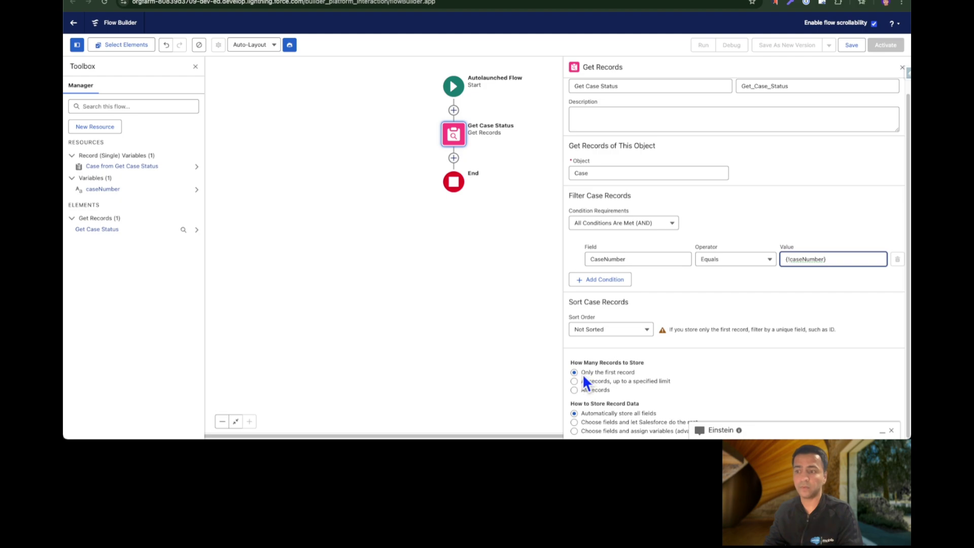
pyautogui.click(902, 70)
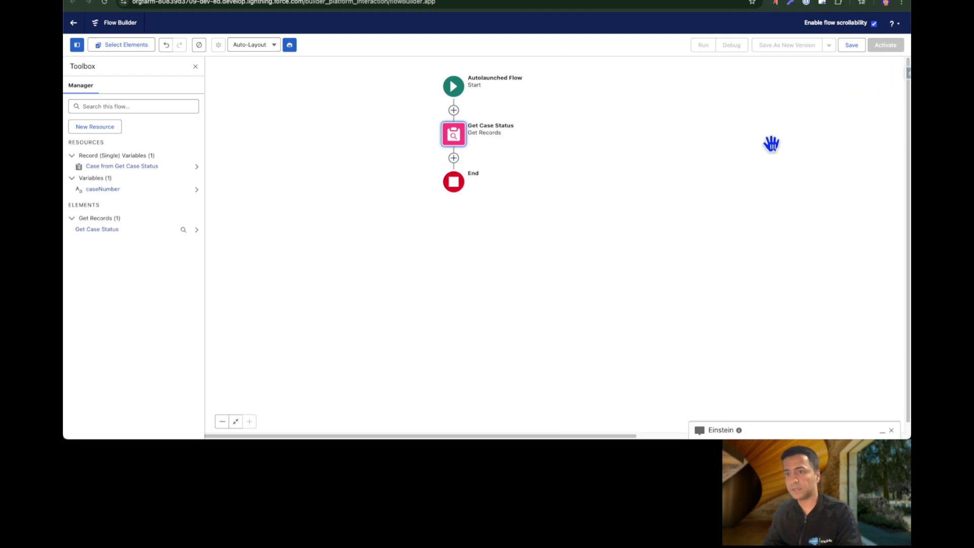
pyautogui.click(454, 158)
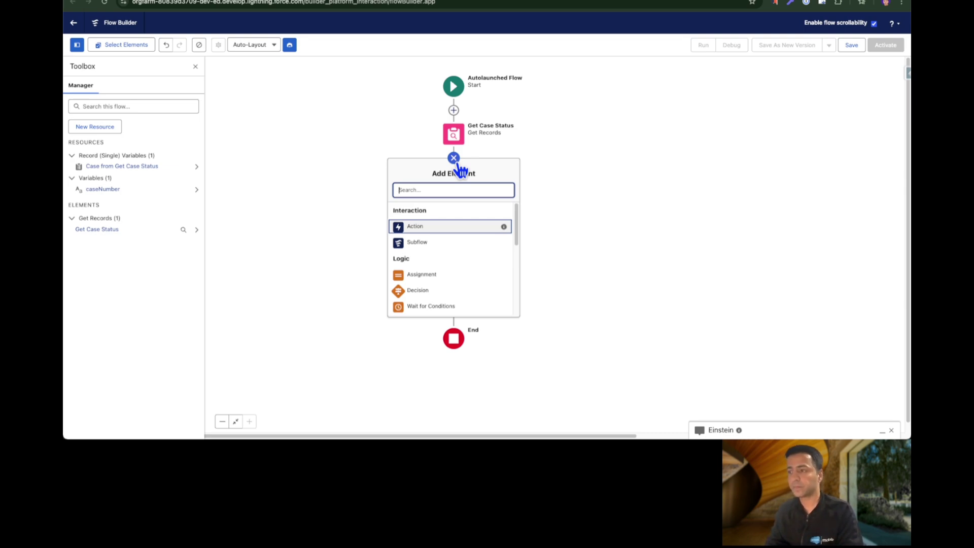
pyautogui.write('assign')
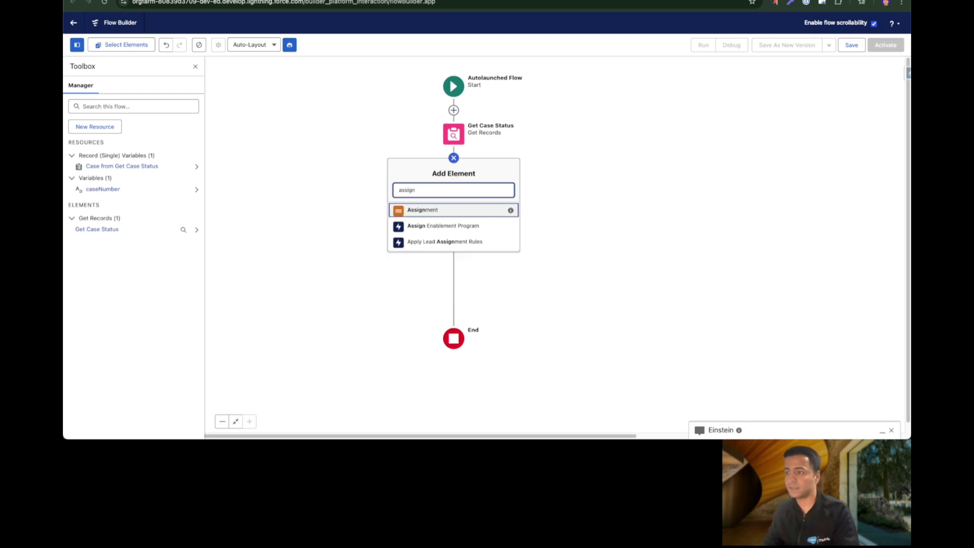
pyautogui.click(464, 225)
pyautogui.click(425, 179)
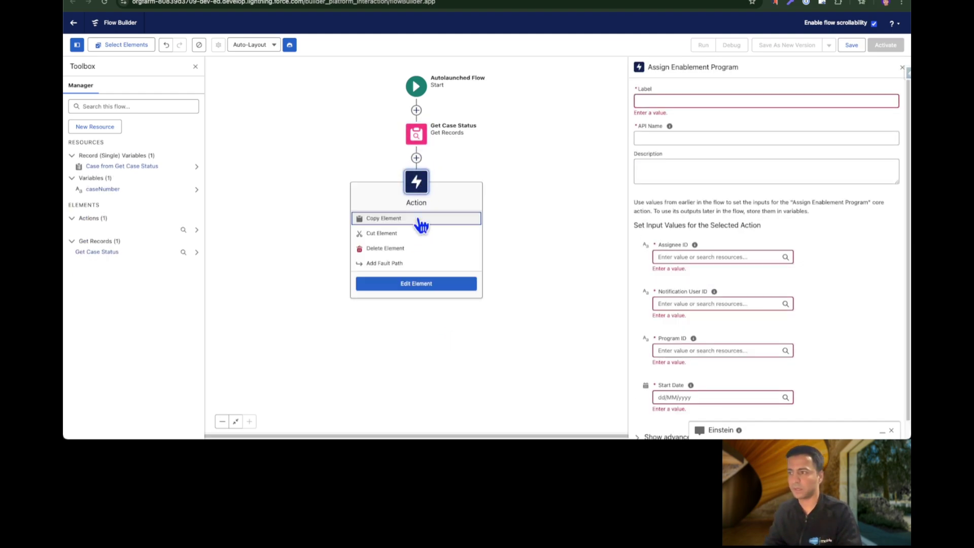
pyautogui.click(400, 248)
# Step: Replace the stray Action element with an Assignment element labelled "Assign Case Status" after the Get Case Status element
pyautogui.click(416, 158)
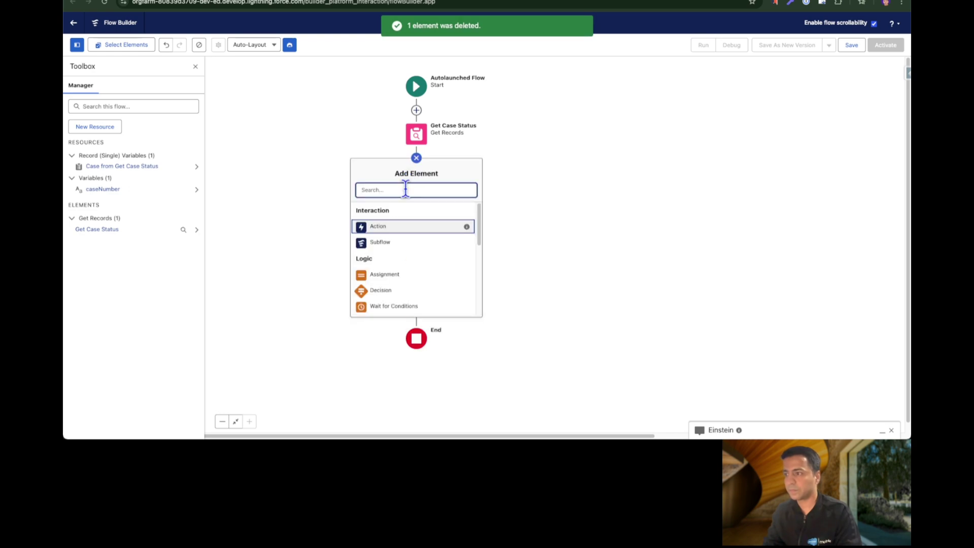
pyautogui.write('ass')
pyautogui.click(407, 217)
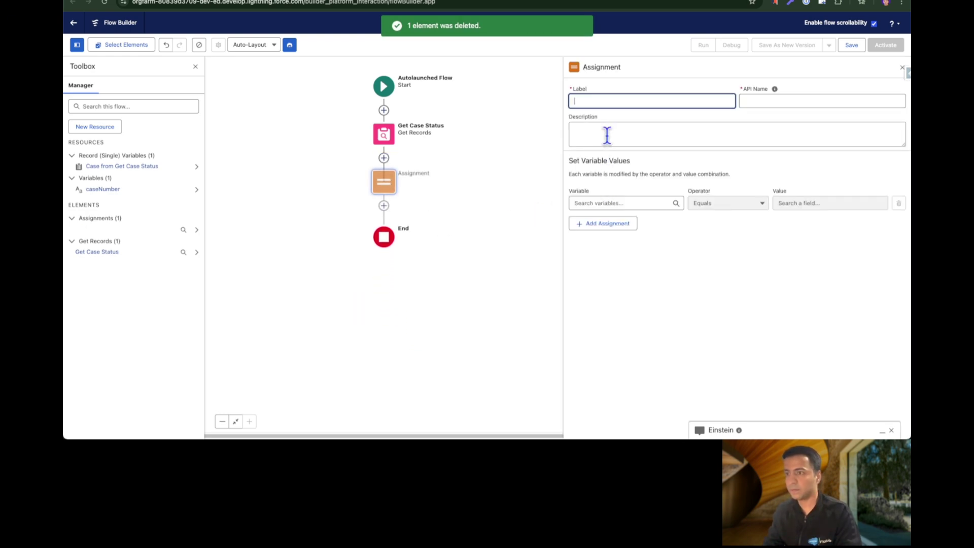
pyautogui.write('Assign ')
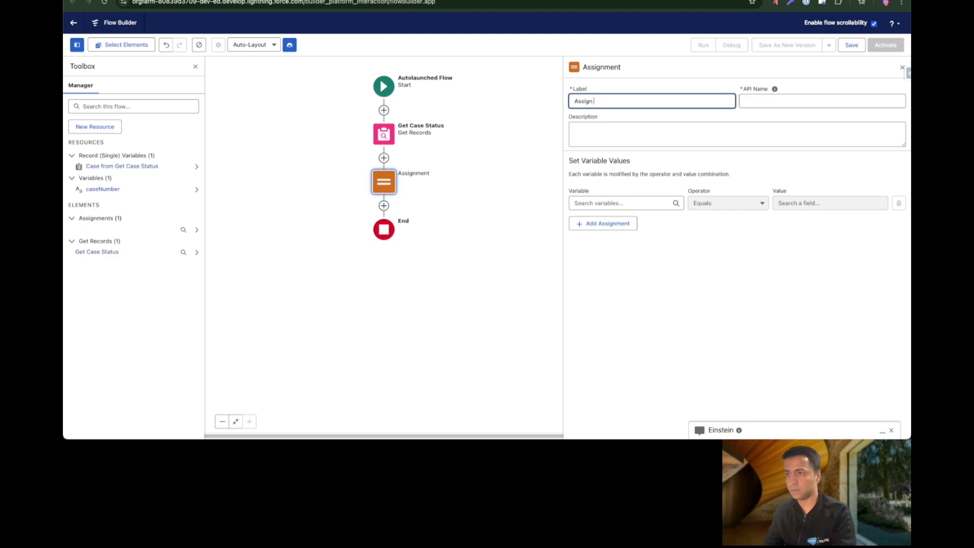
pyautogui.write('Case Status')
pyautogui.press('Tab')
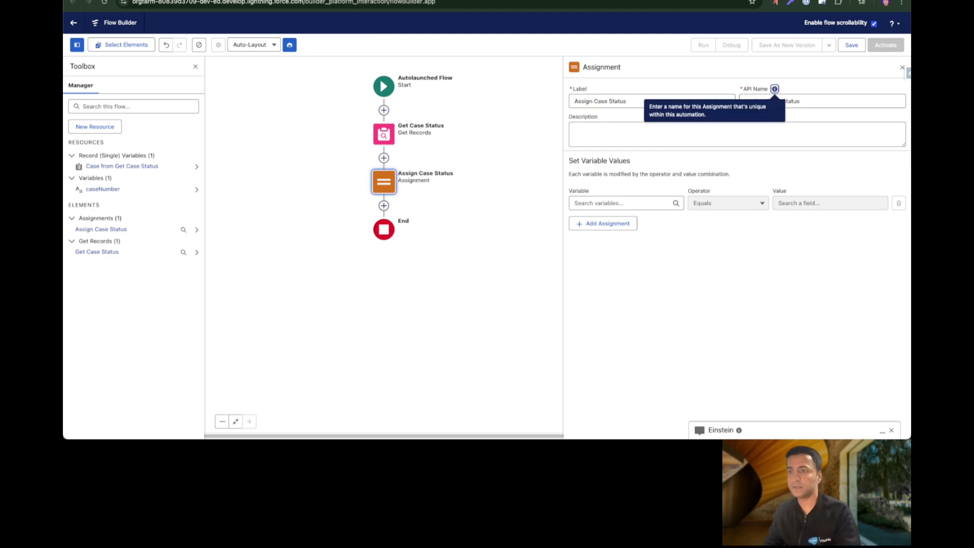
# Step: Create a Text variable resource with the API name caseStatus, available for output, as the variable of the Assign Case Status assignment
pyautogui.click(616, 203)
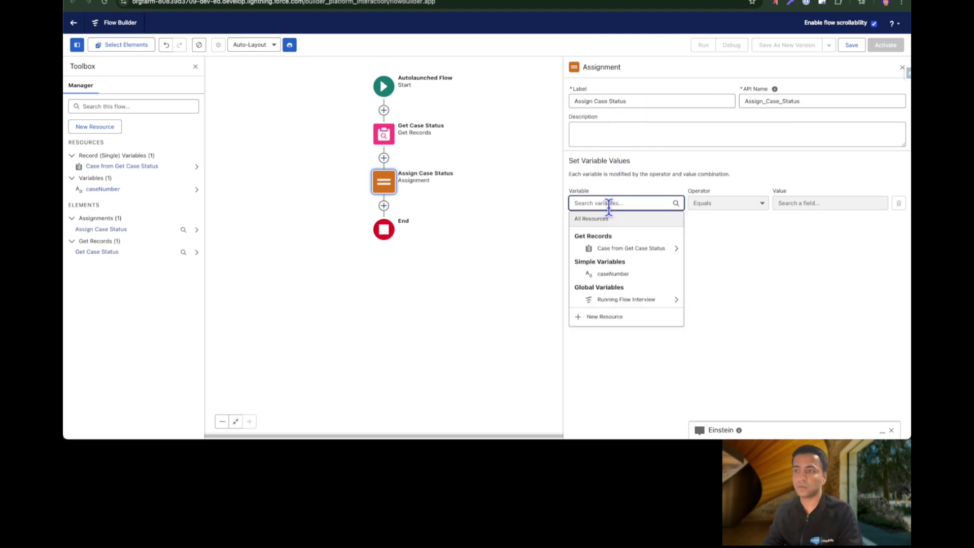
pyautogui.click(604, 316)
pyautogui.click(431, 187)
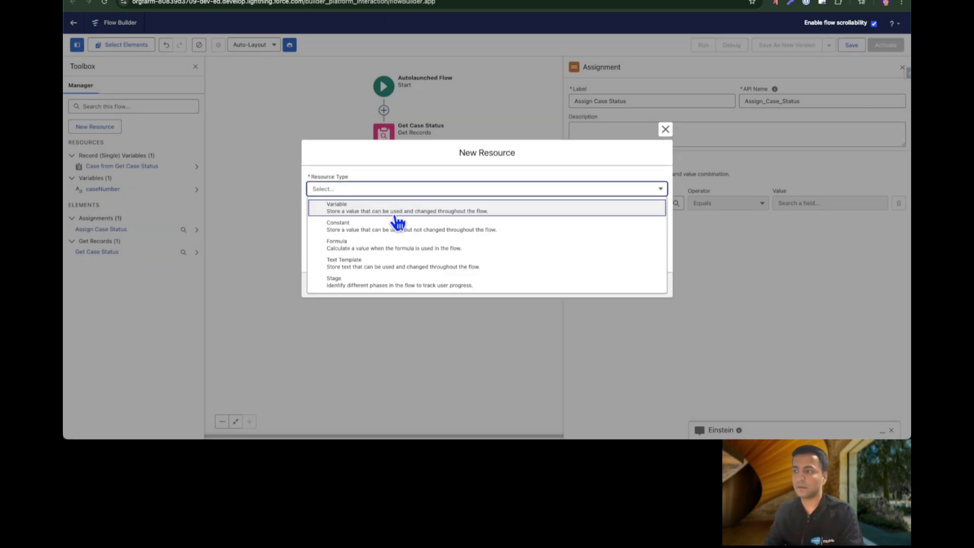
pyautogui.click(391, 211)
pyautogui.click(359, 211)
pyautogui.write('caseSta')
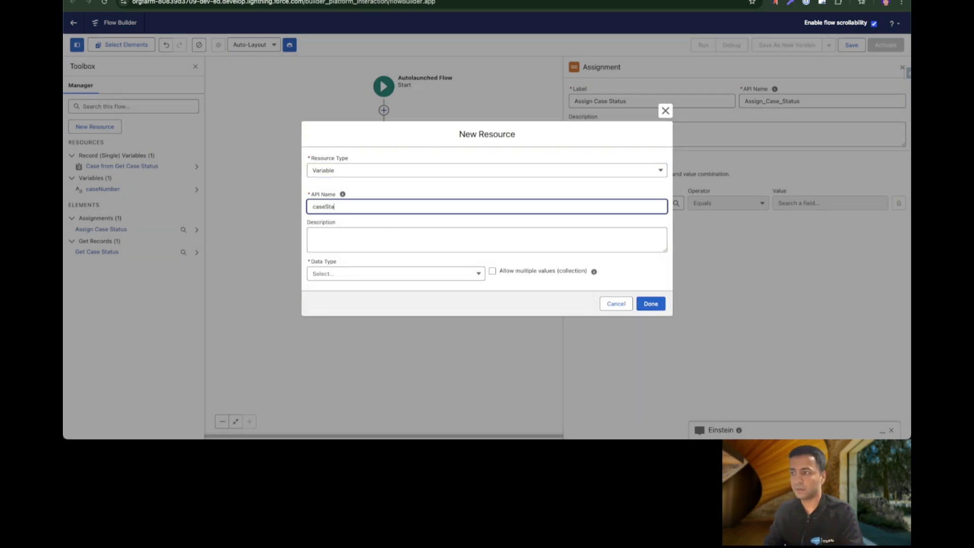
pyautogui.write('tus')
pyautogui.press('Tab')
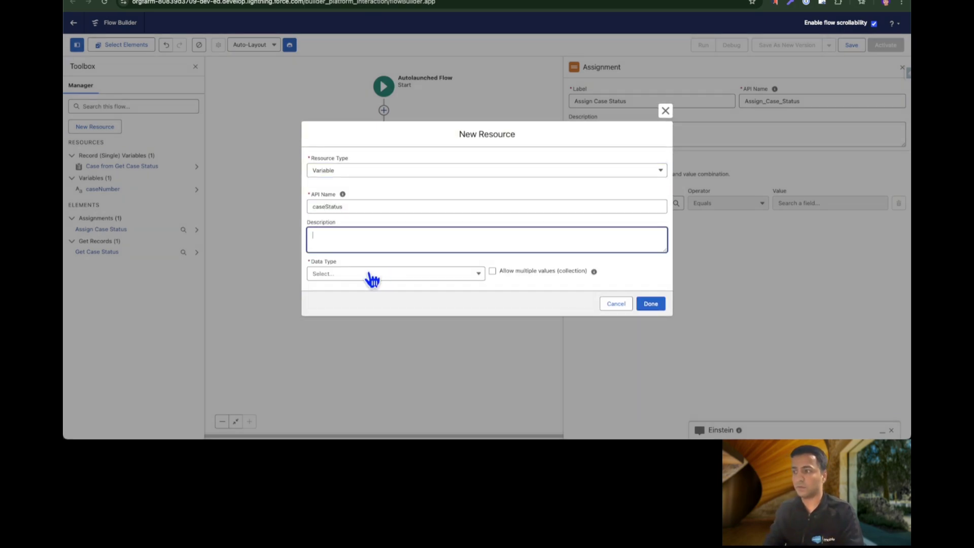
pyautogui.click(372, 277)
pyautogui.click(360, 291)
pyautogui.click(344, 307)
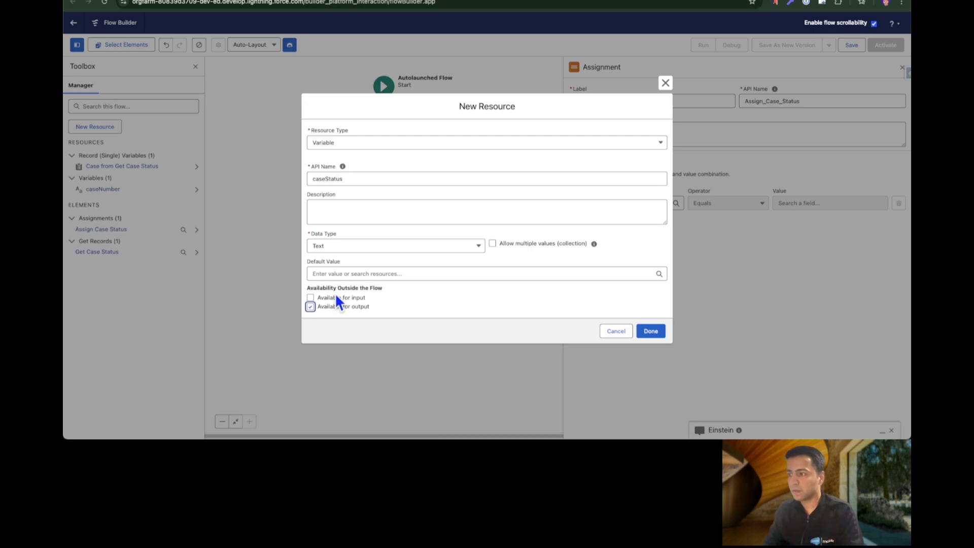
pyautogui.click(651, 331)
# Step: Assign the Status field of the Case from Get Case Status to caseStatus and close the element's settings
pyautogui.click(812, 202)
pyautogui.click(828, 250)
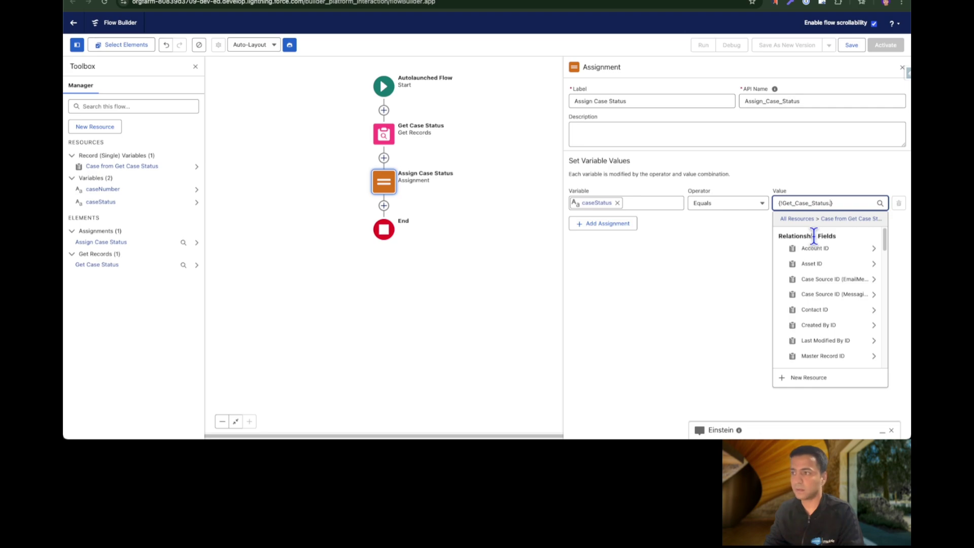
pyautogui.write('stat')
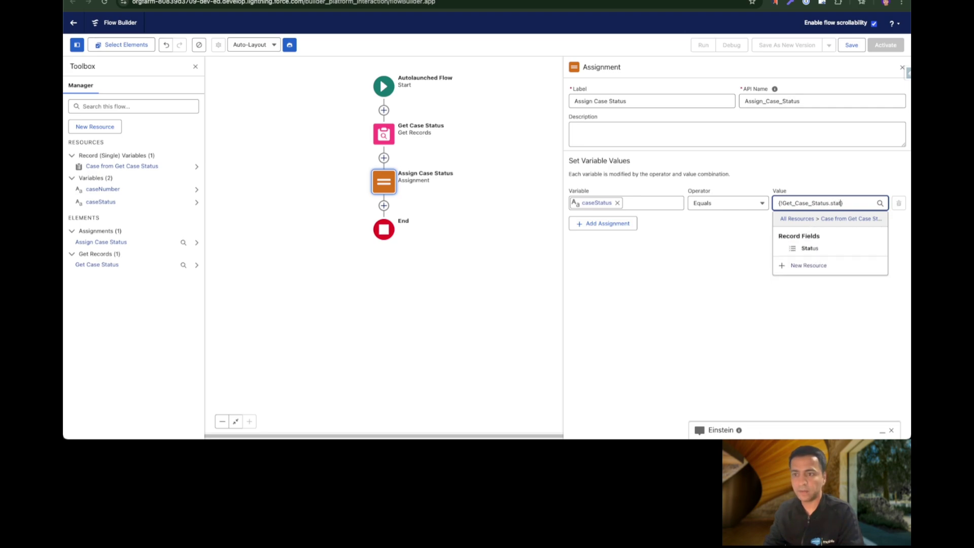
pyautogui.click(826, 248)
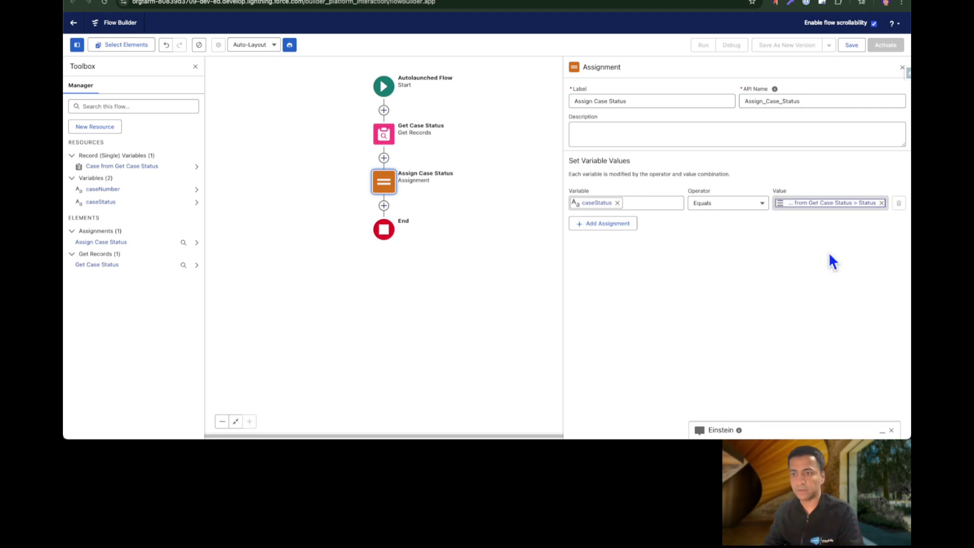
pyautogui.click(902, 70)
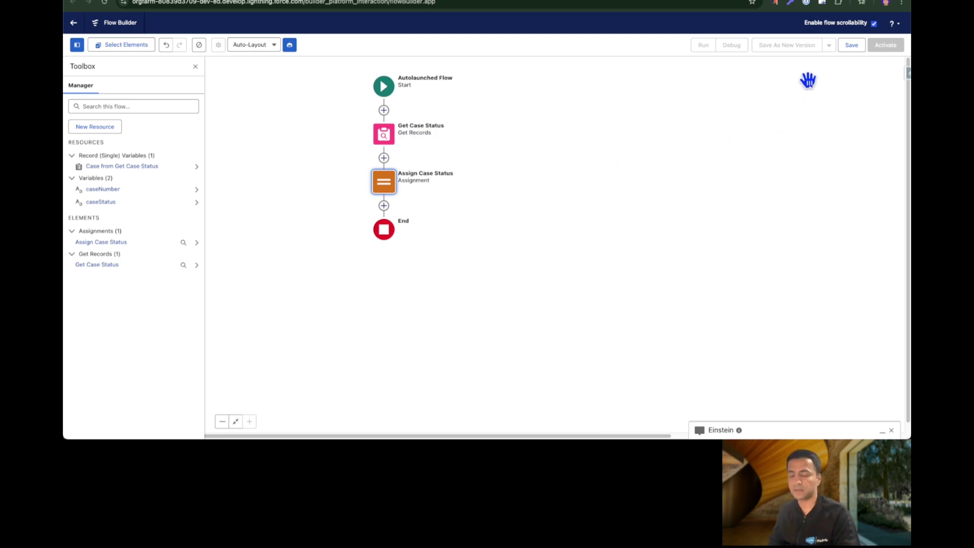
# Step: Start saving the flow with the label "Flow: Case Status"
pyautogui.click(855, 45)
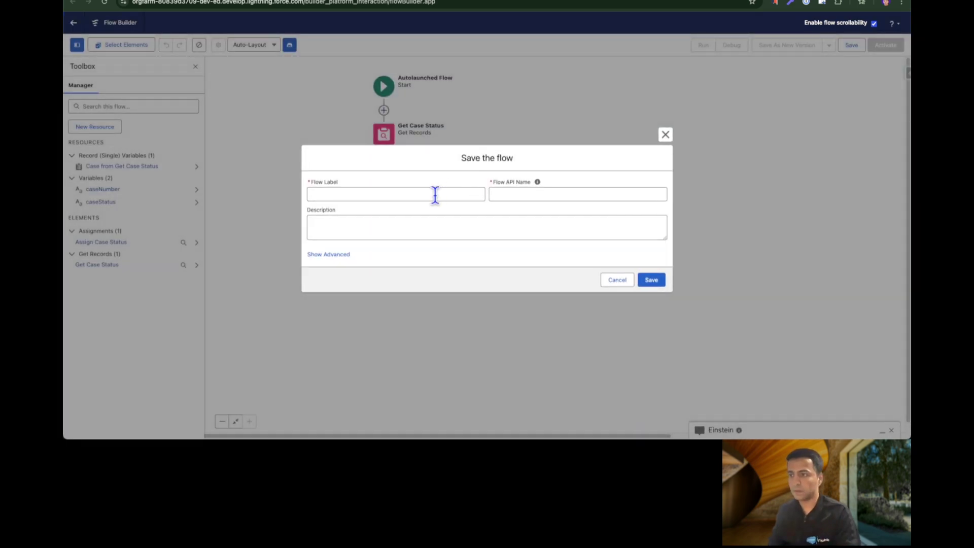
pyautogui.click(413, 195)
pyautogui.write('Flow: ')
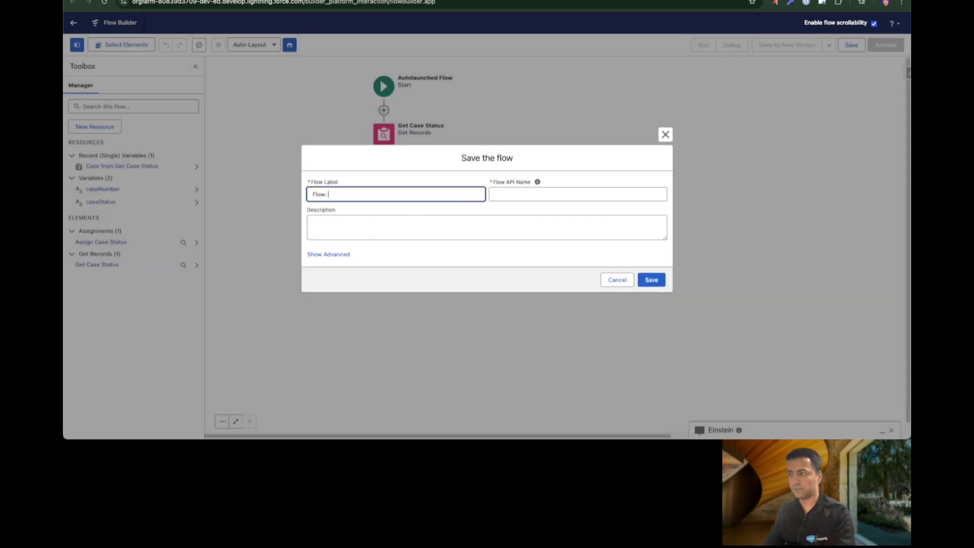
pyautogui.write('Case Status')
pyautogui.press('Tab')
# Step: Describe the flow as "Return Case Status when a user ask for it, for example a user can ask what is the status of case 0001"
pyautogui.click(387, 230)
pyautogui.write('Return')
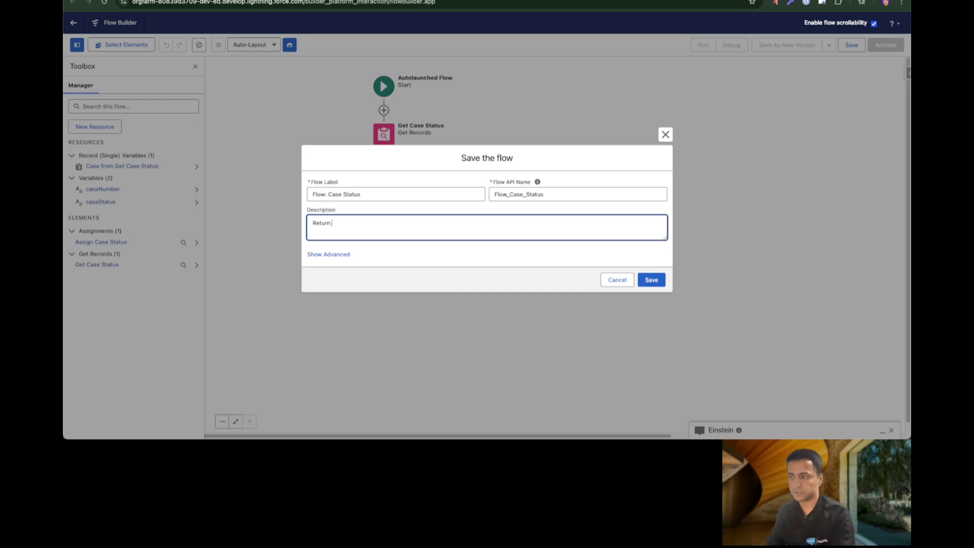
pyautogui.write('ase')
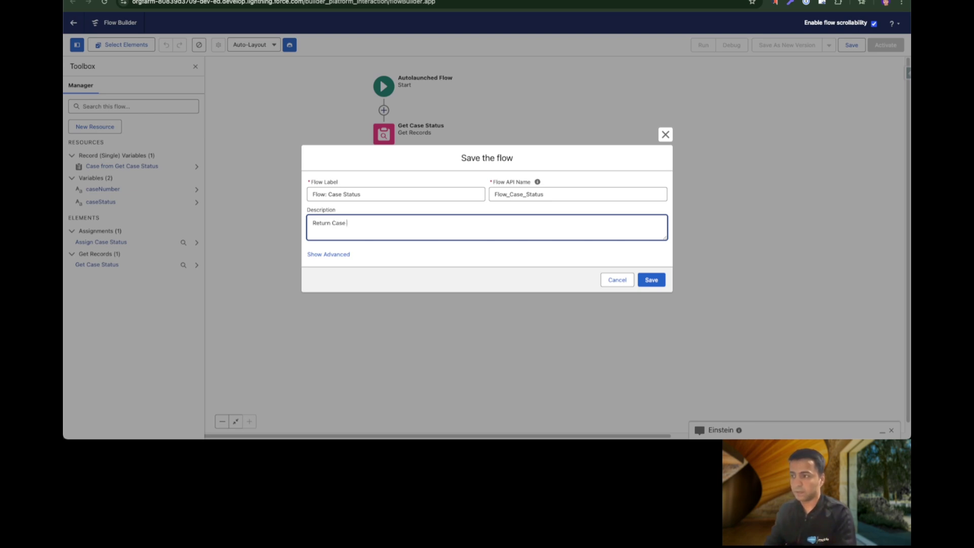
pyautogui.write(' Status when a user fa')
pyautogui.press('BackSpace')
pyautogui.press('BackSpace')
pyautogui.write('ask for')
pyautogui.write('it,')
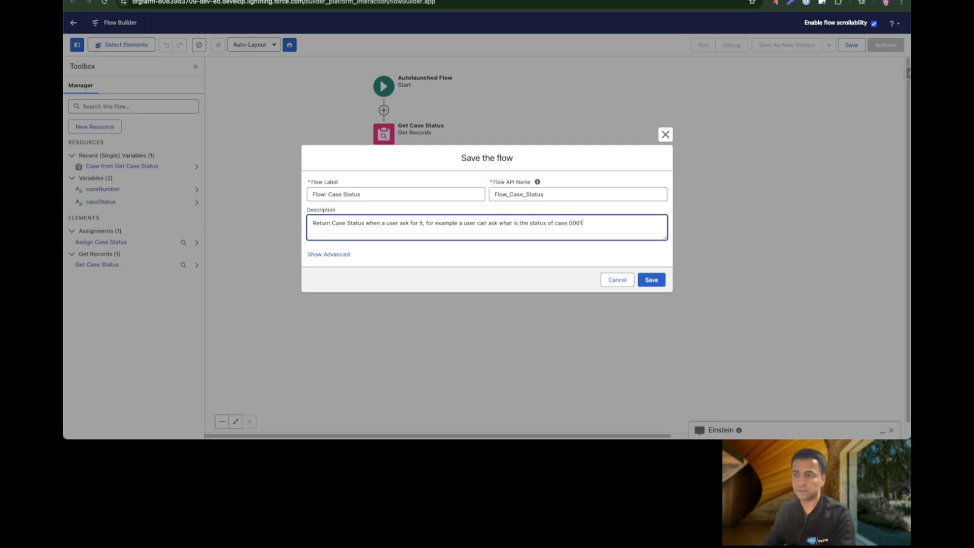
# Step: Save the flow and activate it
pyautogui.click(656, 279)
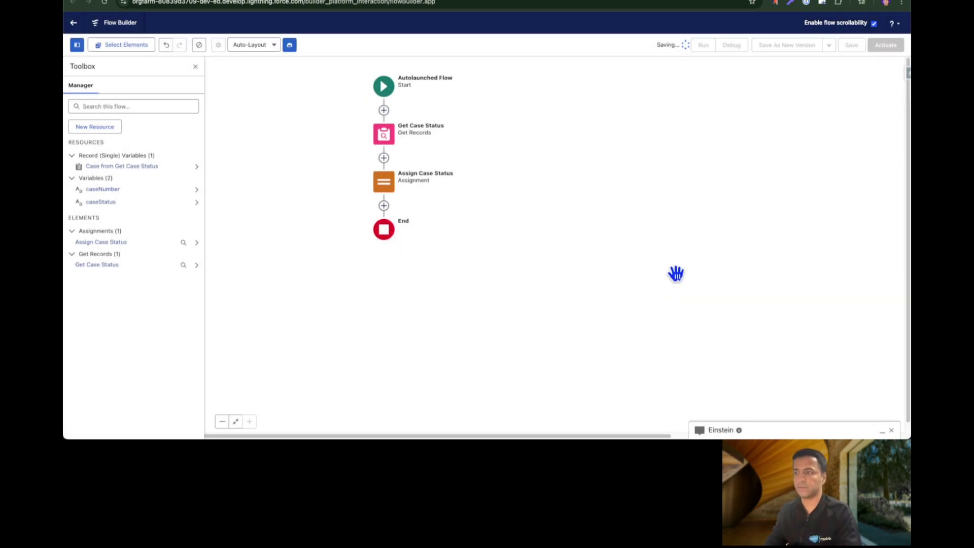
pyautogui.click(882, 49)
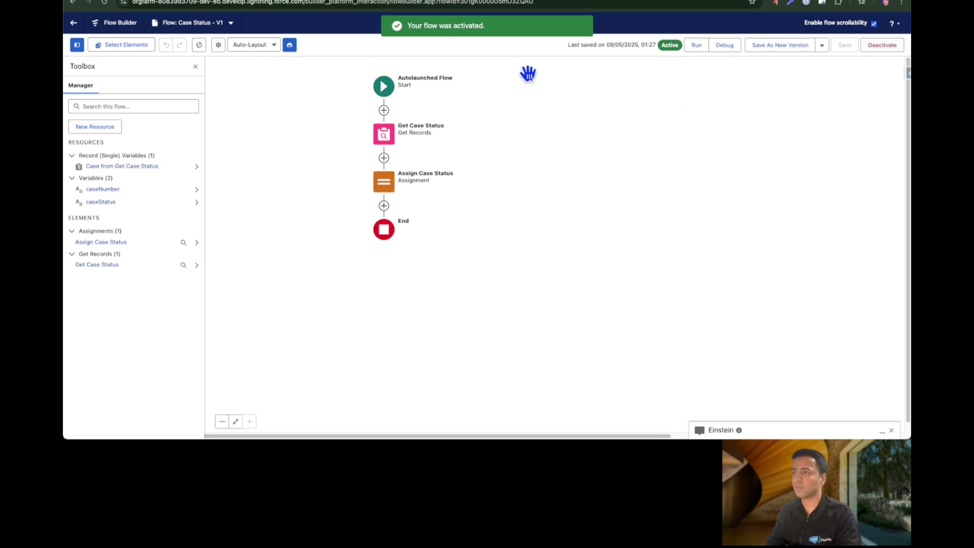
# Step: Switch to the Google Docs plan and fill the second list's item 2 with "Create a custom action using flow", adapted from the Apex item
pyautogui.click(476, 2)
pyautogui.scroll(-1, 463, 258)
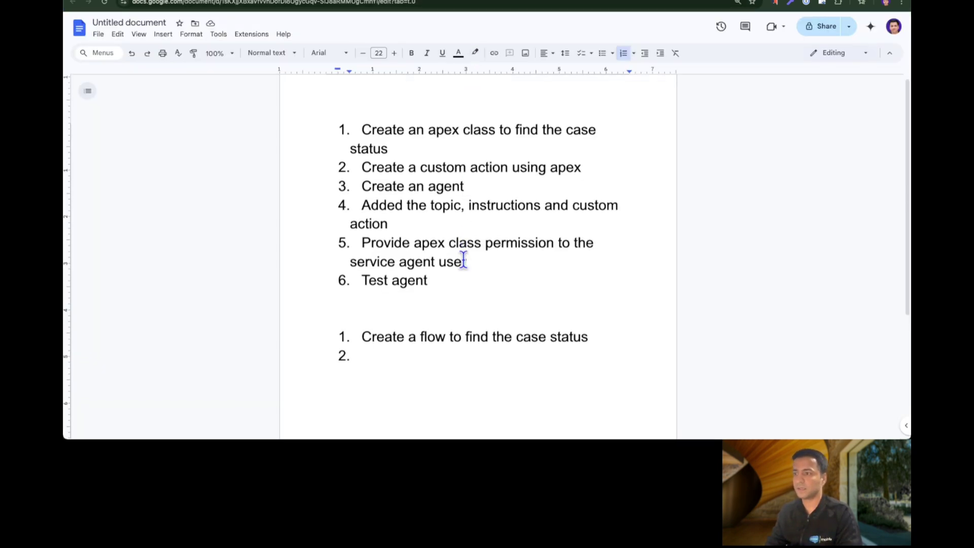
pyautogui.moveTo(361, 150); pyautogui.dragTo(581, 147)
pyautogui.hotkey('ctrl', 'c')
pyautogui.click(439, 345)
pyautogui.hotkey('ctrl', 'v')
pyautogui.press('BackSpace')
pyautogui.press('BackSpace')
pyautogui.press('BackSpace')
pyautogui.press('BackSpace')
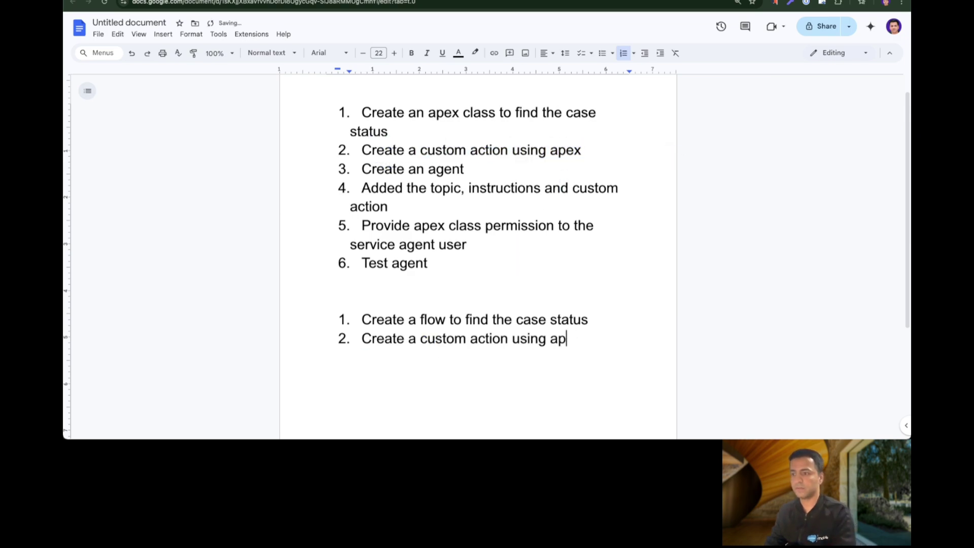
pyautogui.write('flow')
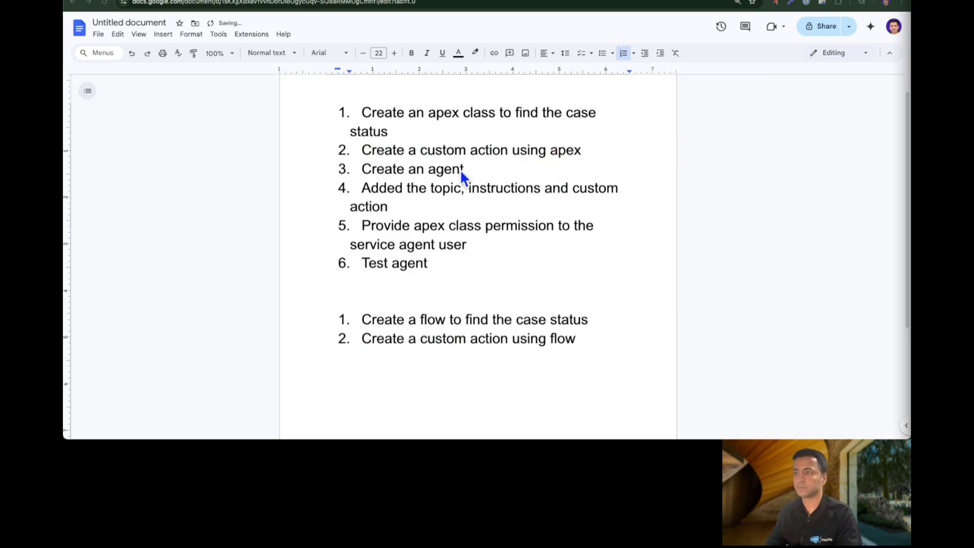
# Step: Switch back to Salesforce Setup, open the actions in Agentforce Assets and check the reference action type of Case Status
pyautogui.hotkey('ctrl', 'Tab')
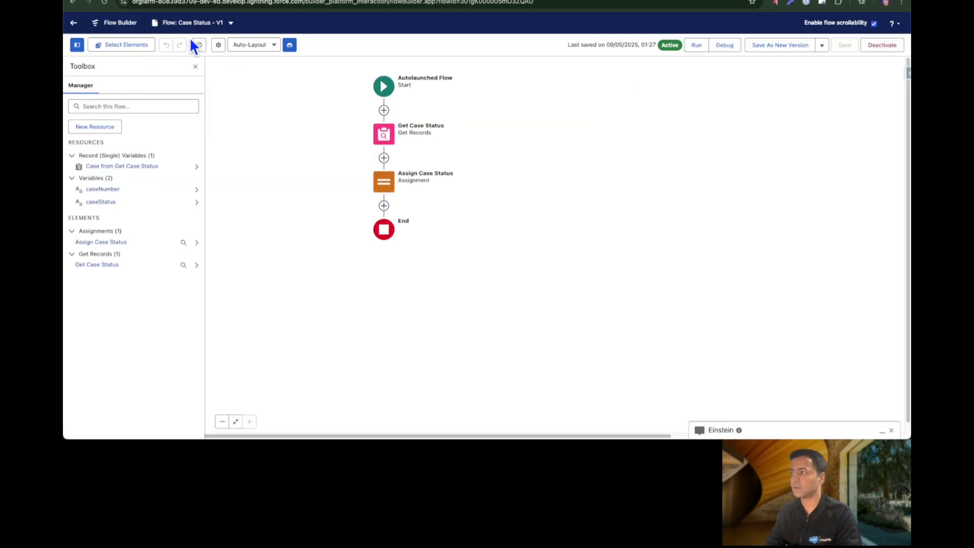
pyautogui.hotkey('ctrl', 'Tab')
pyautogui.click(126, 65)
pyautogui.write('agenrtt')
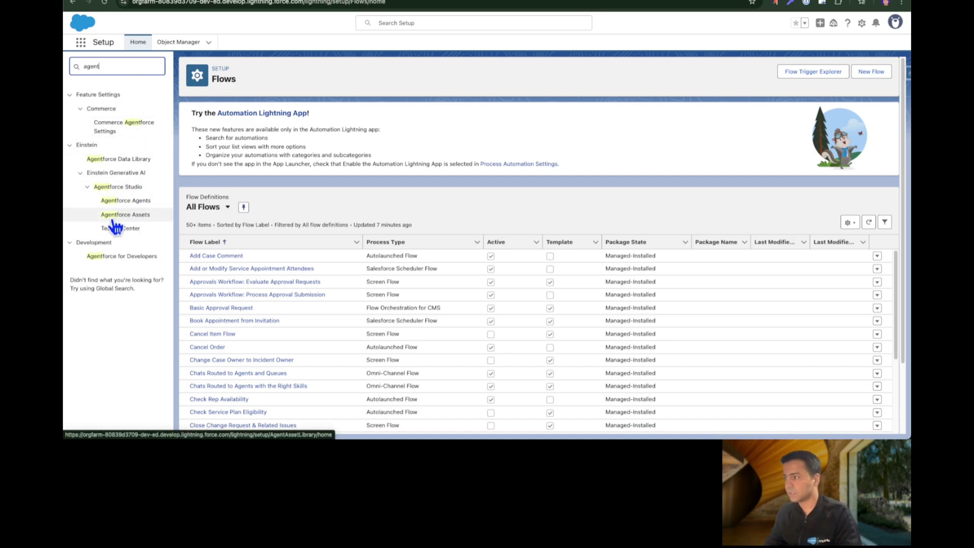
pyautogui.click(130, 216)
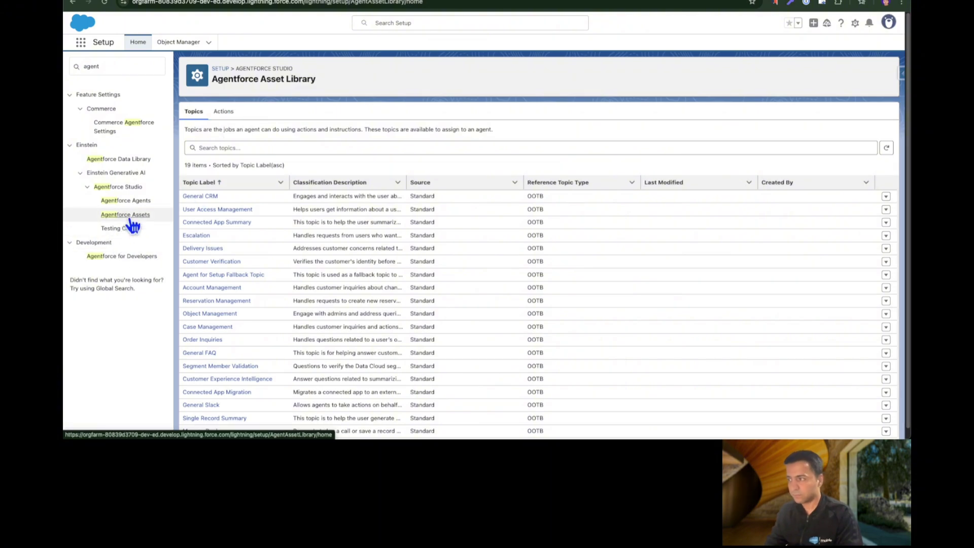
pyautogui.click(224, 113)
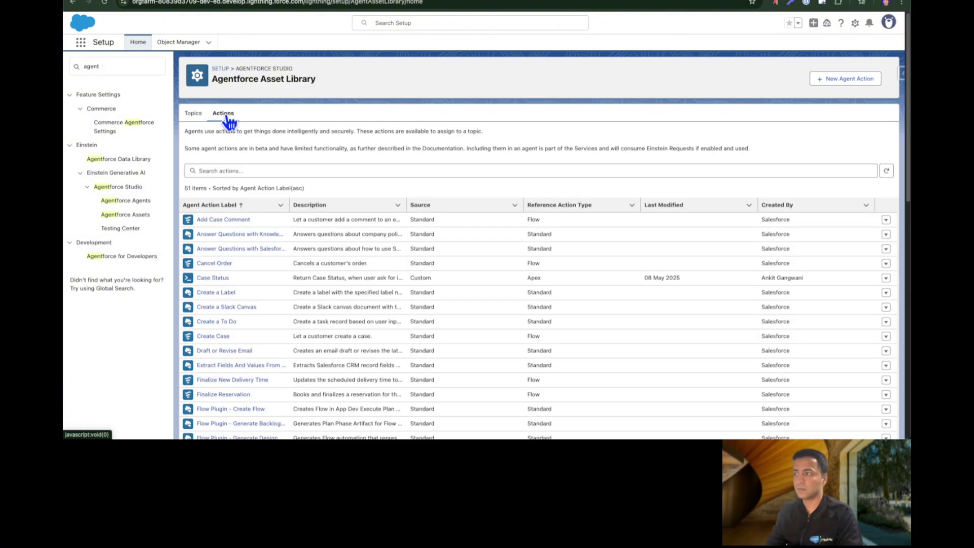
pyautogui.scroll(-1, 257, 294)
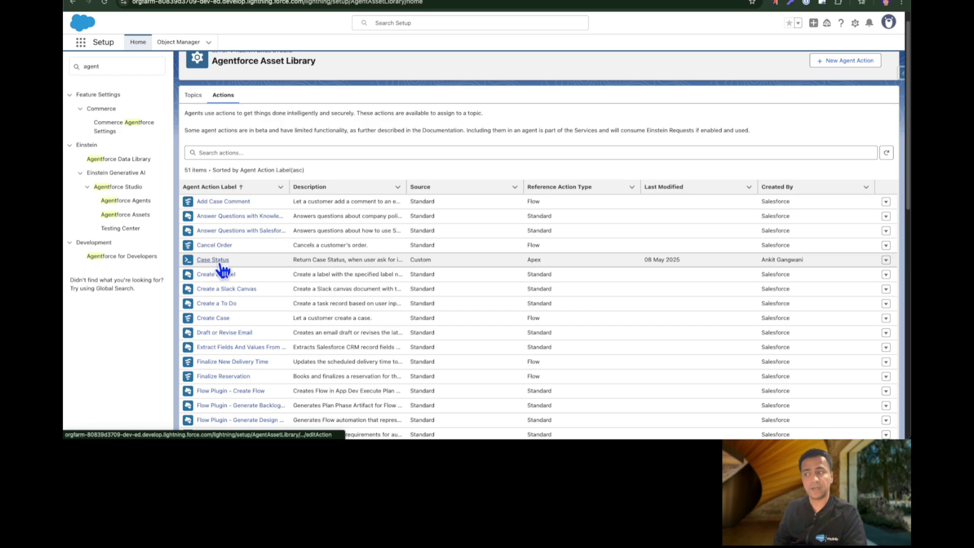
pyautogui.doubleClick(532, 259)
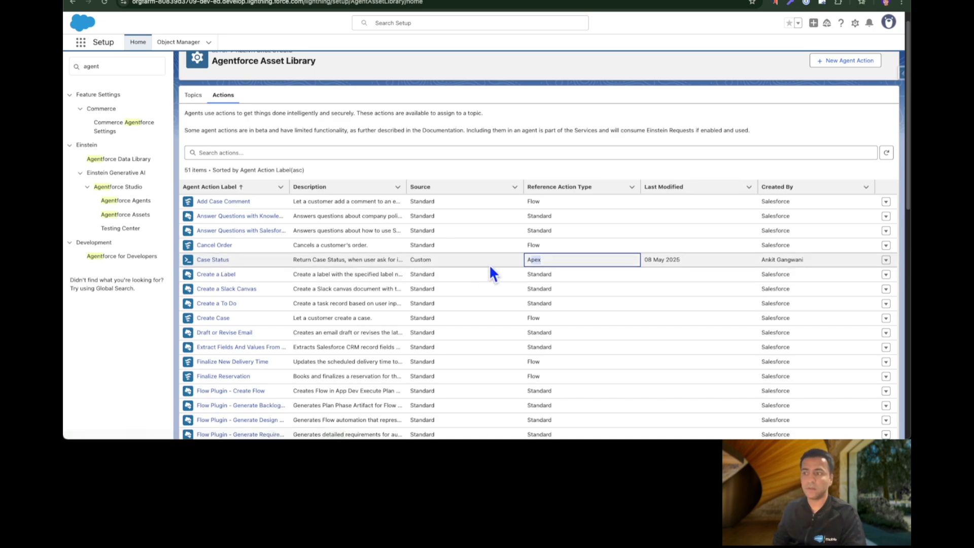
# Step: Start a new agent action of reference type Flow, choose "Flow: Case Status" as its reference action and continue to its configuration
pyautogui.click(838, 65)
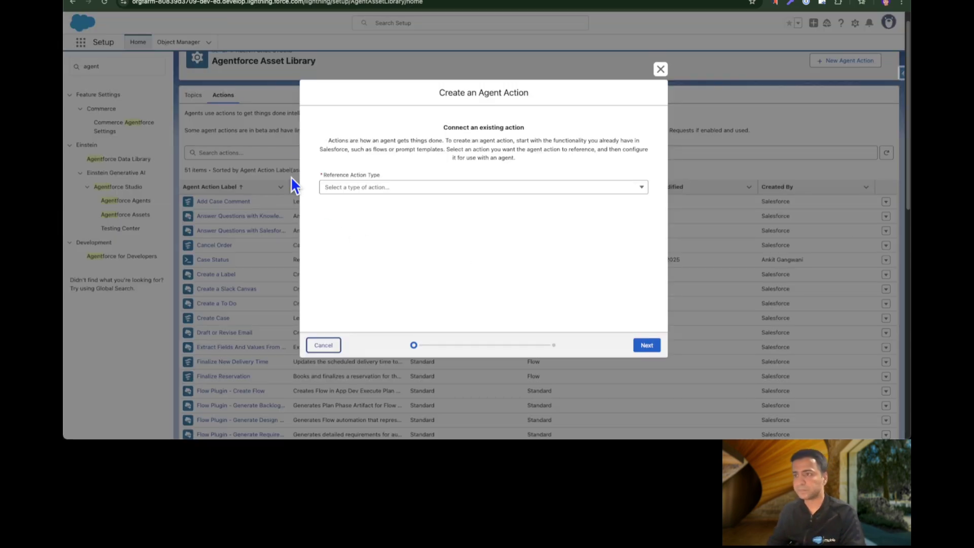
pyautogui.click(367, 189)
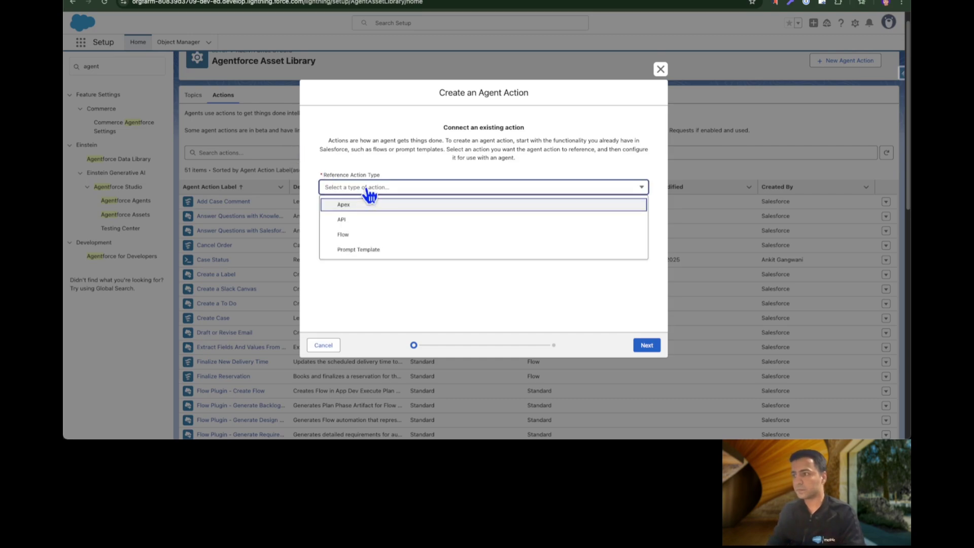
pyautogui.click(355, 234)
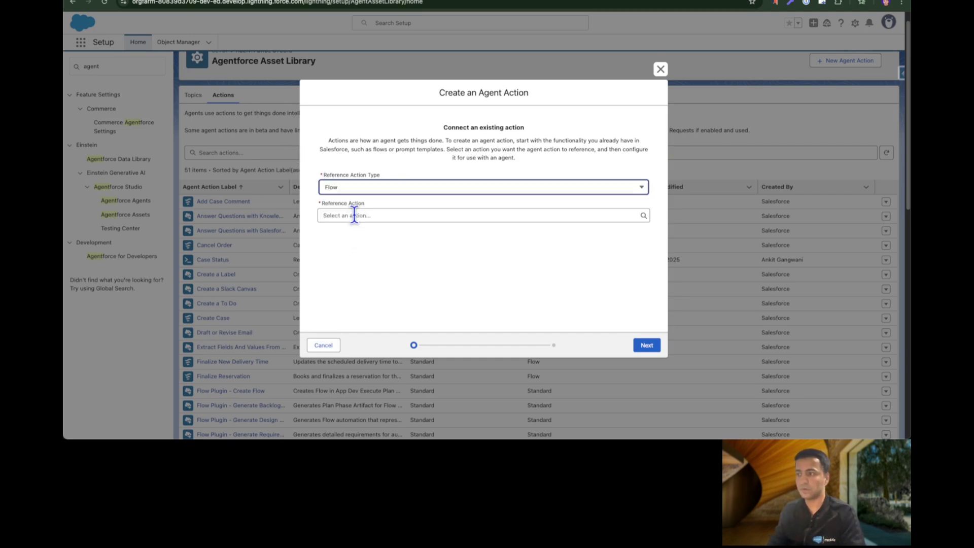
pyautogui.click(354, 215)
pyautogui.click(365, 234)
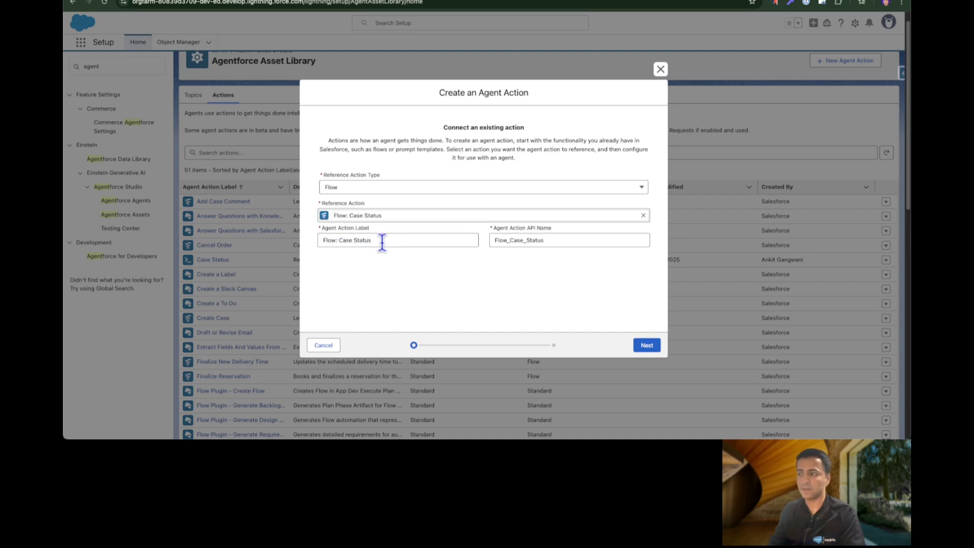
pyautogui.click(645, 345)
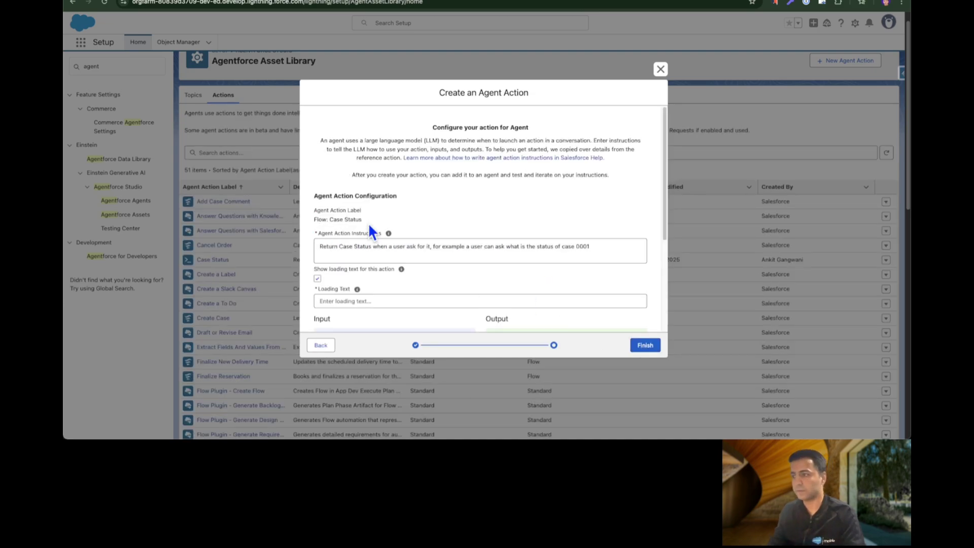
pyautogui.scroll(-1, 368, 224)
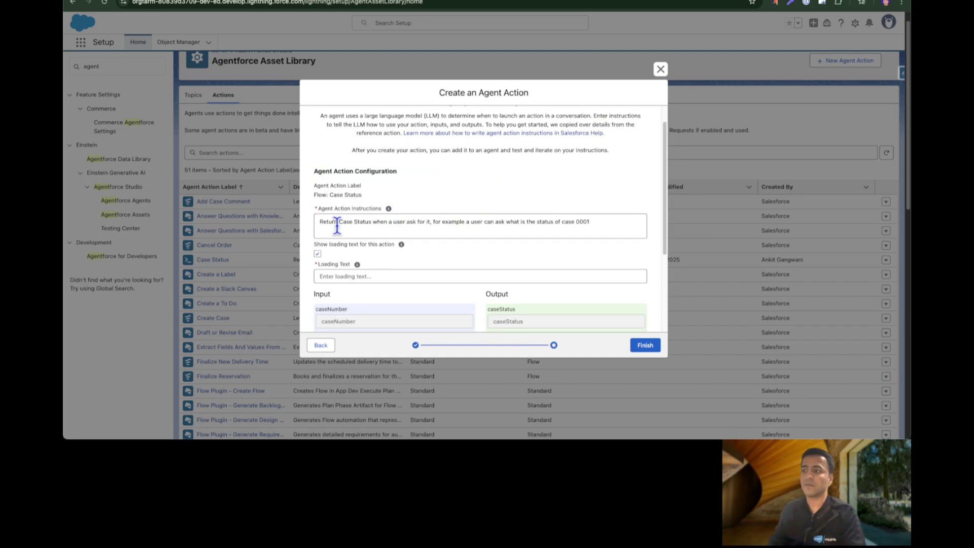
# Step: Review the agent action instructions and turn off loading text for this action
pyautogui.moveTo(320, 222); pyautogui.dragTo(610, 222)
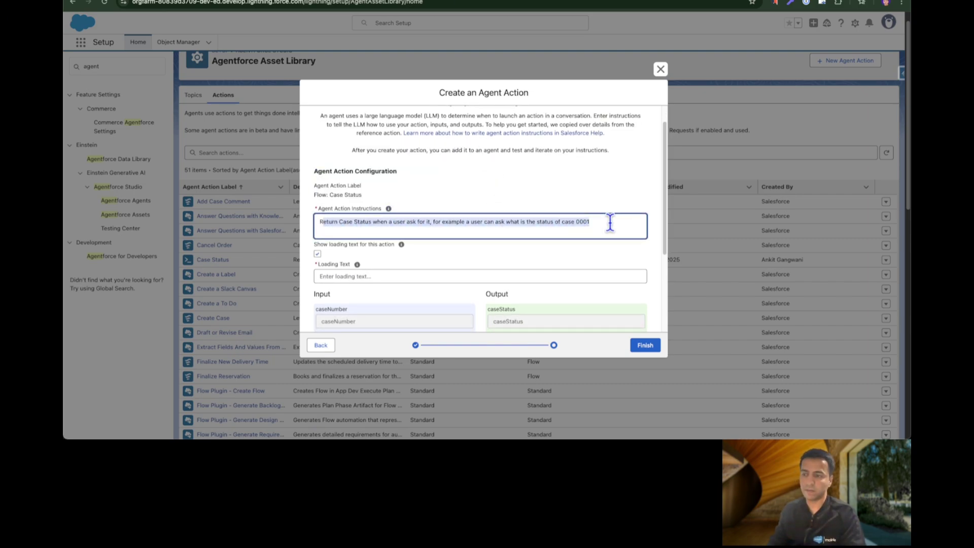
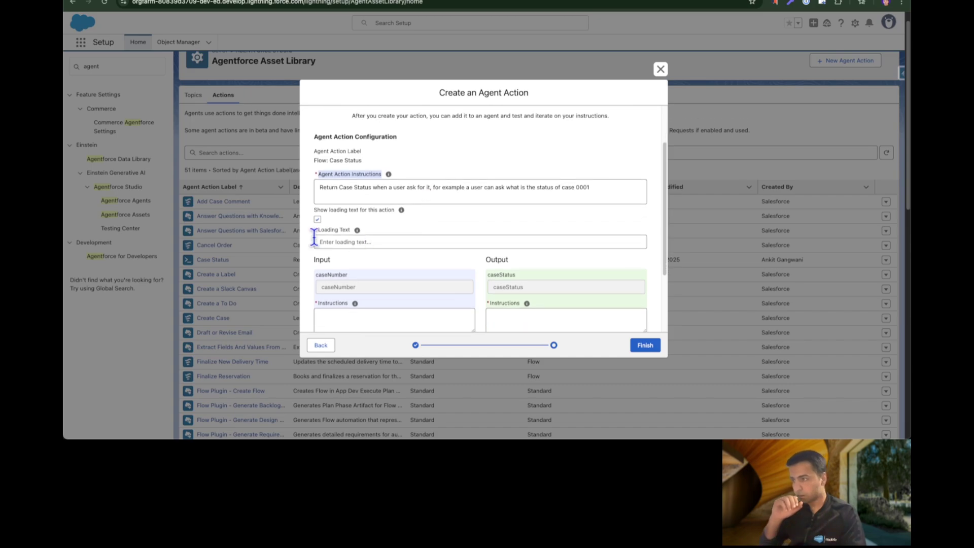
pyautogui.click(316, 218)
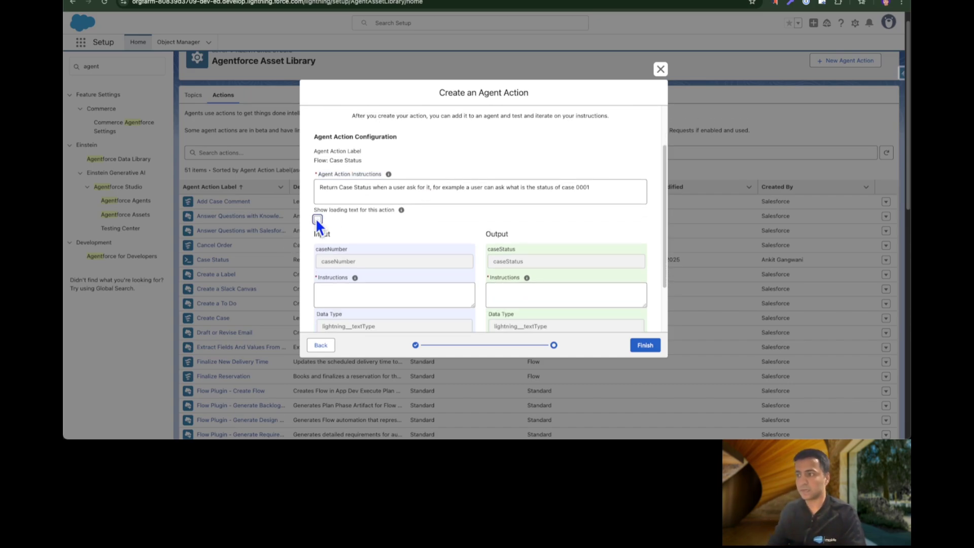
# Step: Set the caseNumber input's instructions to "pass the case number given by the user" and make the input required
pyautogui.scroll(-1, 316, 218)
pyautogui.scroll(-3, 348, 204)
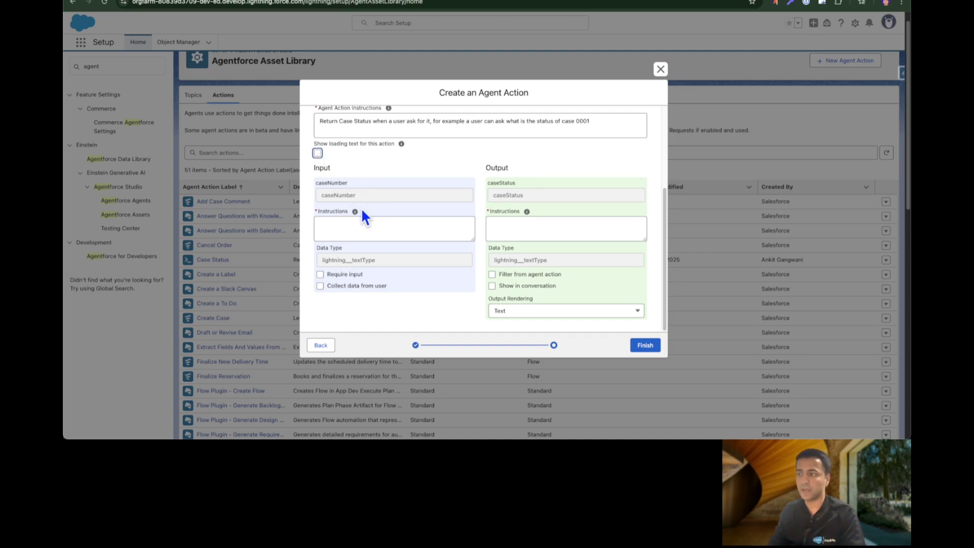
pyautogui.click(343, 226)
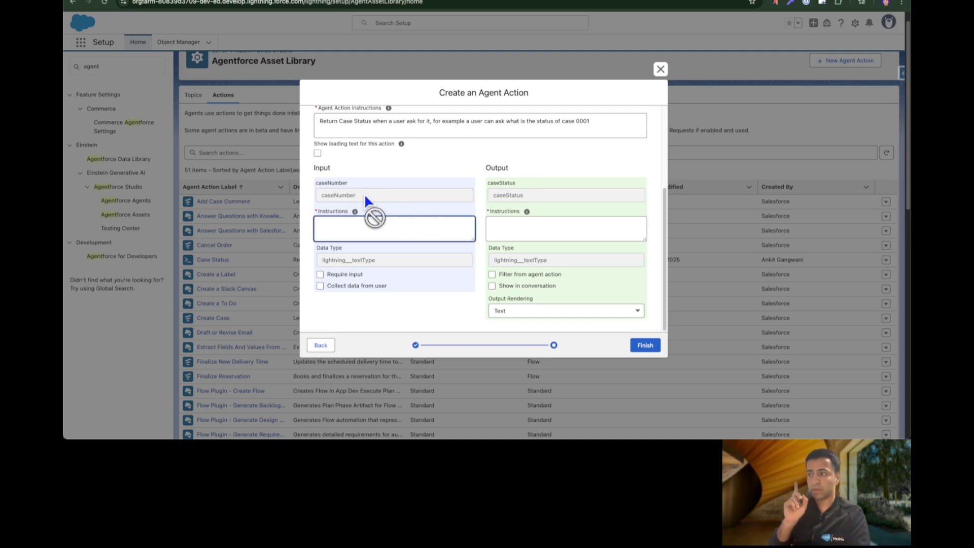
pyautogui.click(333, 199)
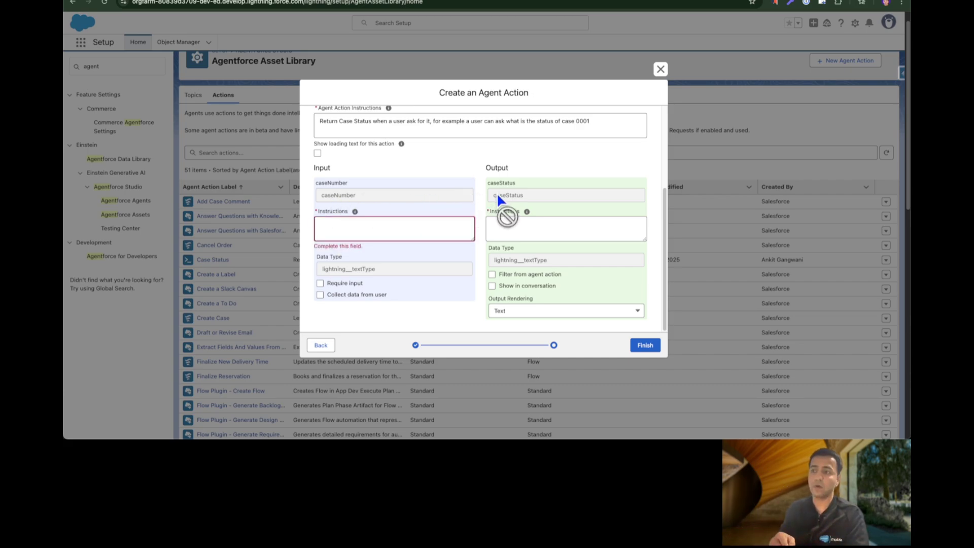
pyautogui.click(361, 222)
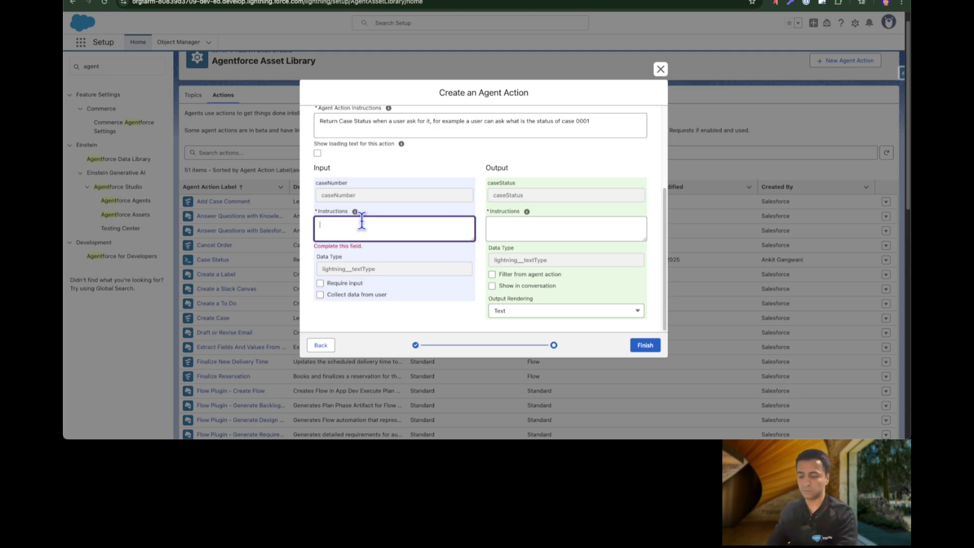
pyautogui.write('pass th')
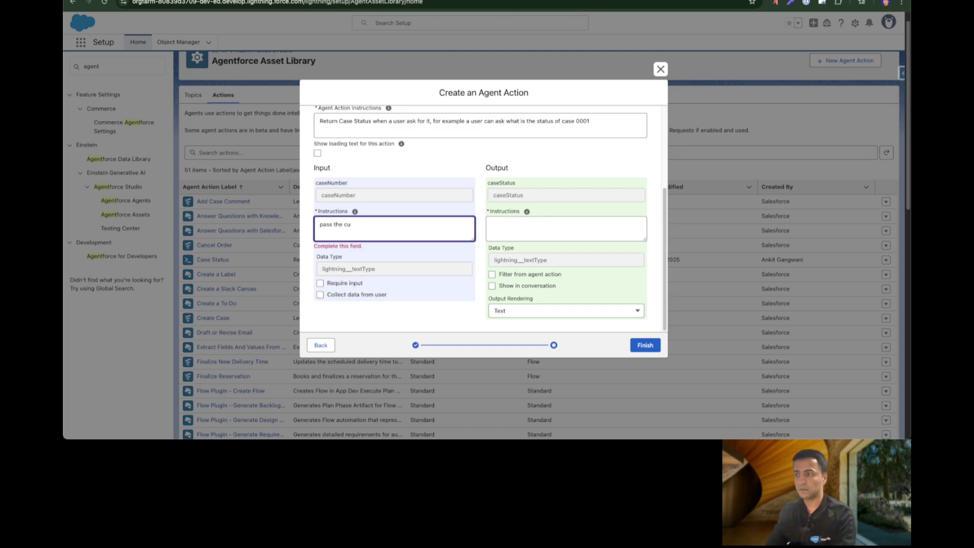
pyautogui.write('e case number')
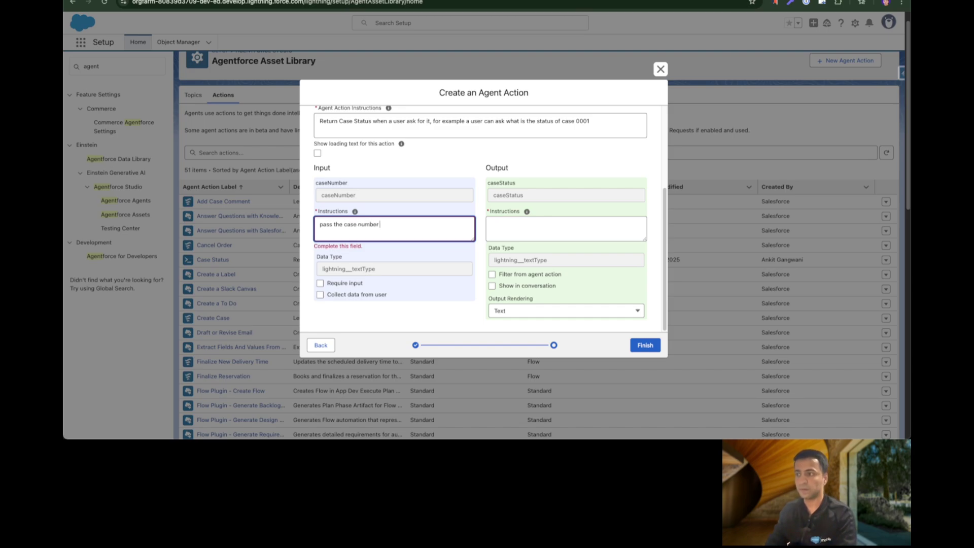
pyautogui.write(' given by th eu')
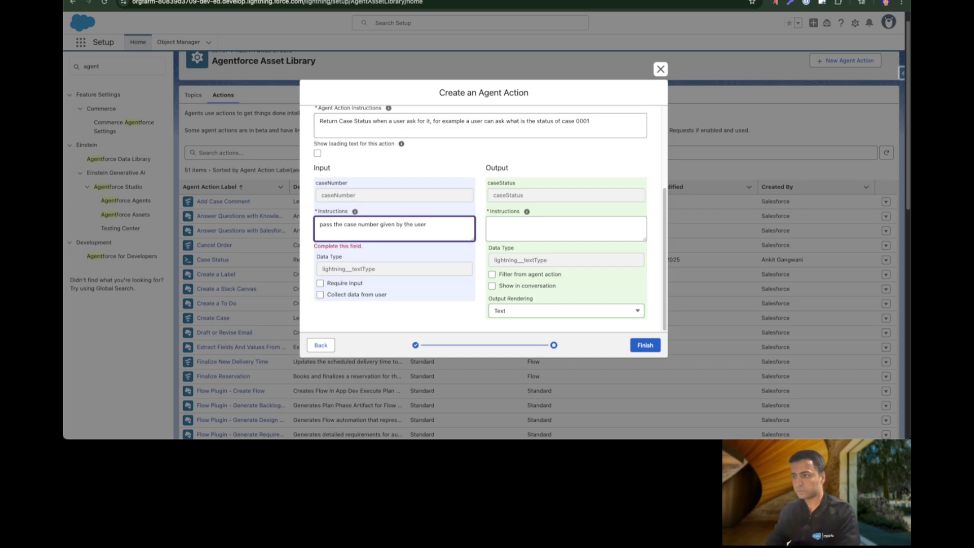
pyautogui.click(354, 284)
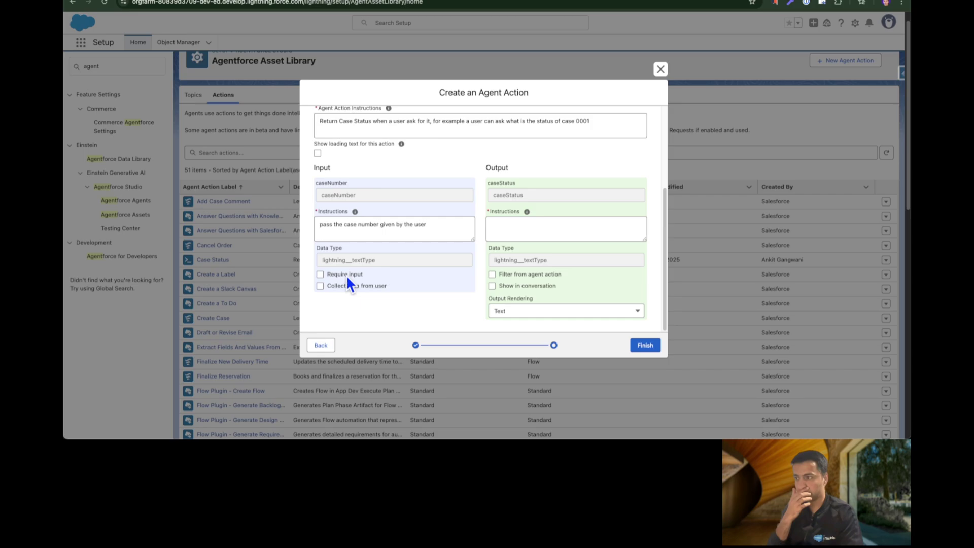
pyautogui.click(346, 275)
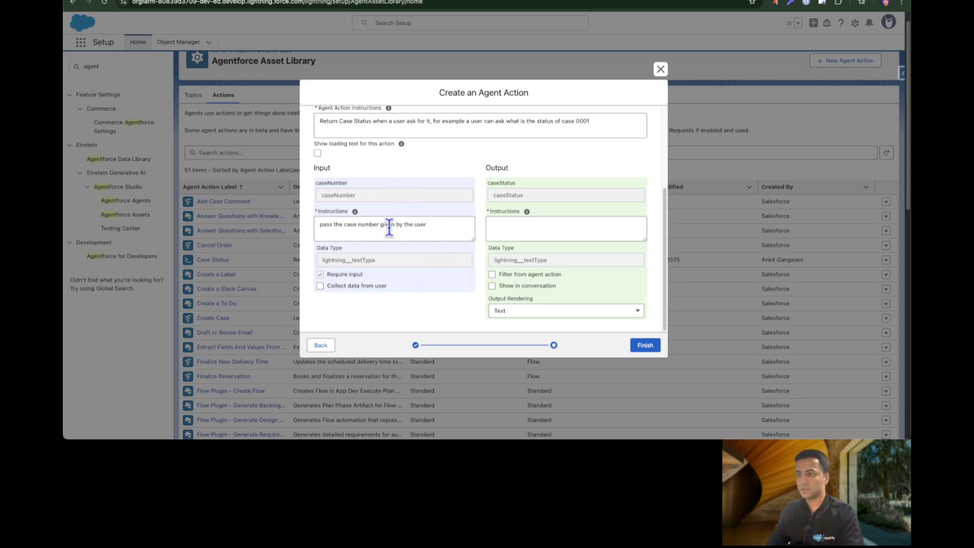
# Step: Give the caseStatus output the instructions "show the status to the UI", show it in conversation and finish creating the action
pyautogui.click(509, 223)
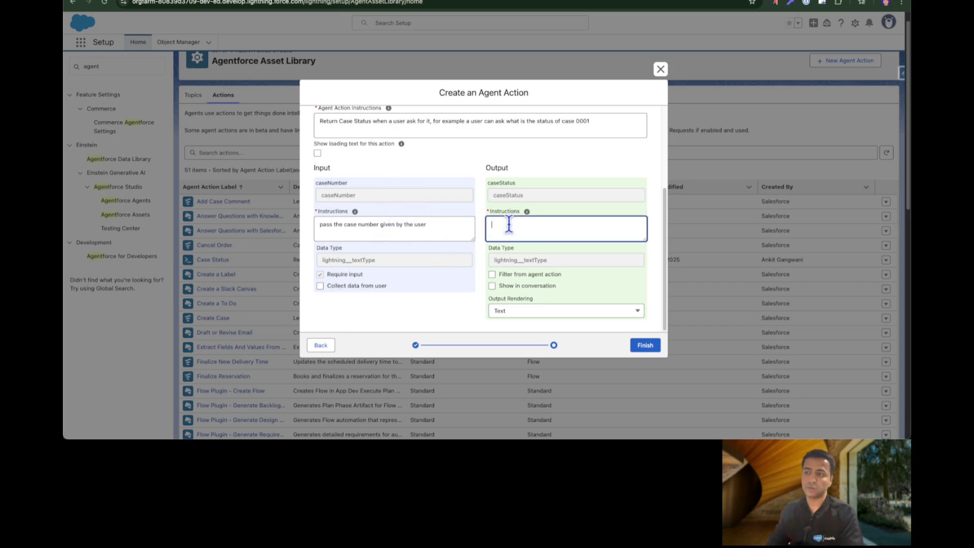
pyautogui.write('show the status to the UI')
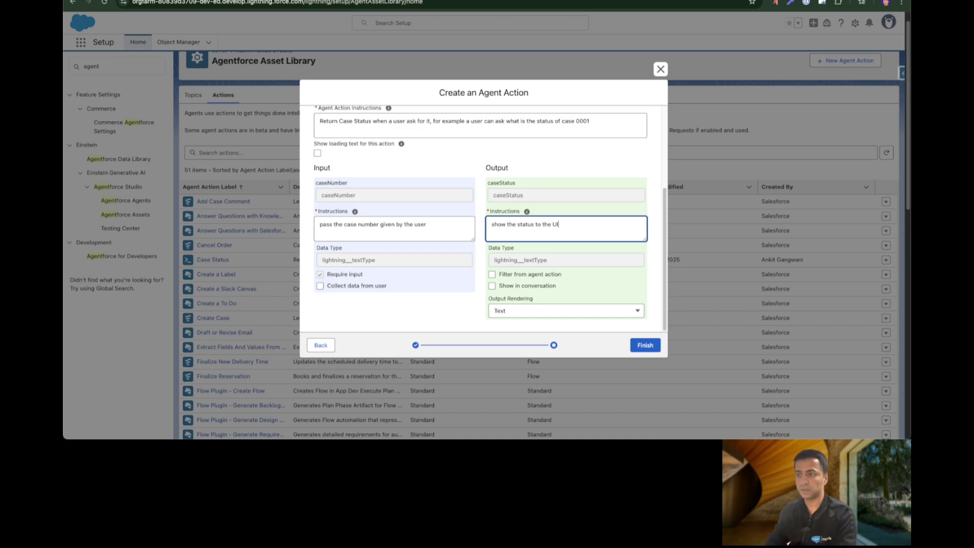
pyautogui.press('Tab')
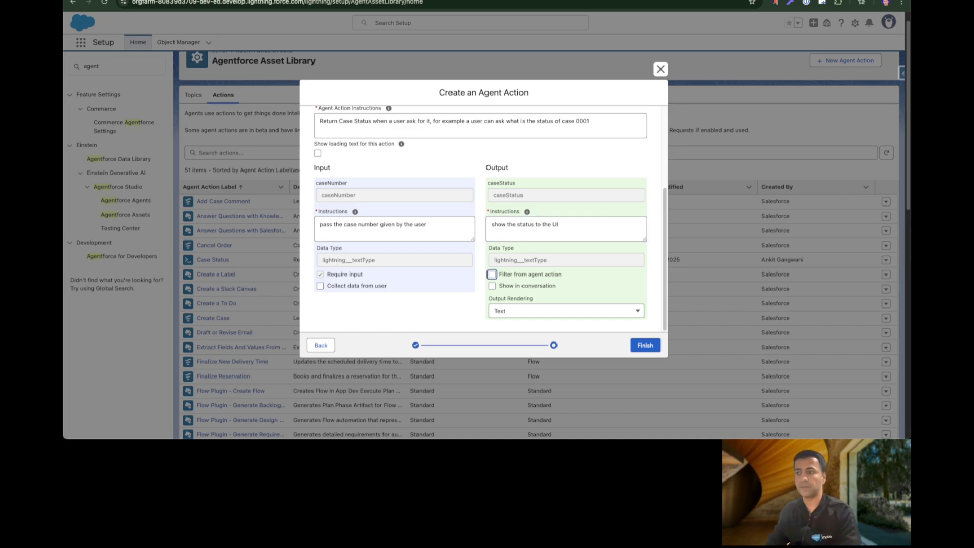
pyautogui.scroll(-1, 537, 172)
pyautogui.scroll(-5, 537, 218)
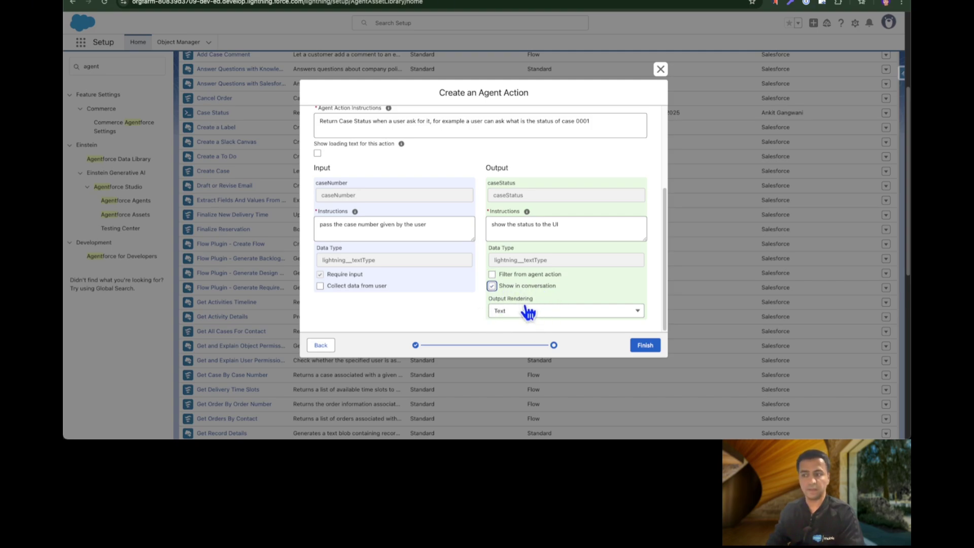
pyautogui.click(644, 346)
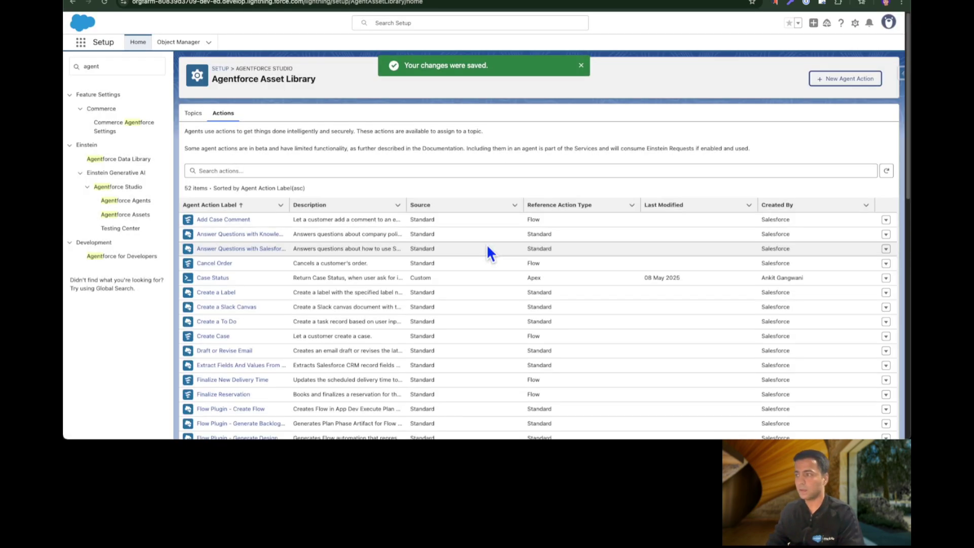
# Step: Find the new "Flow: Case Status" action in the library and check its reference action type
pyautogui.scroll(-3, 486, 244)
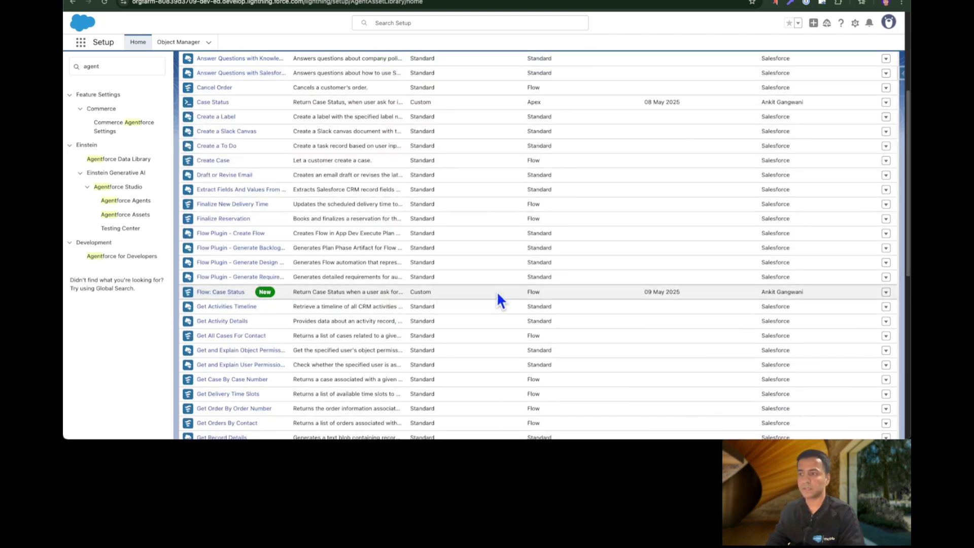
pyautogui.doubleClick(531, 291)
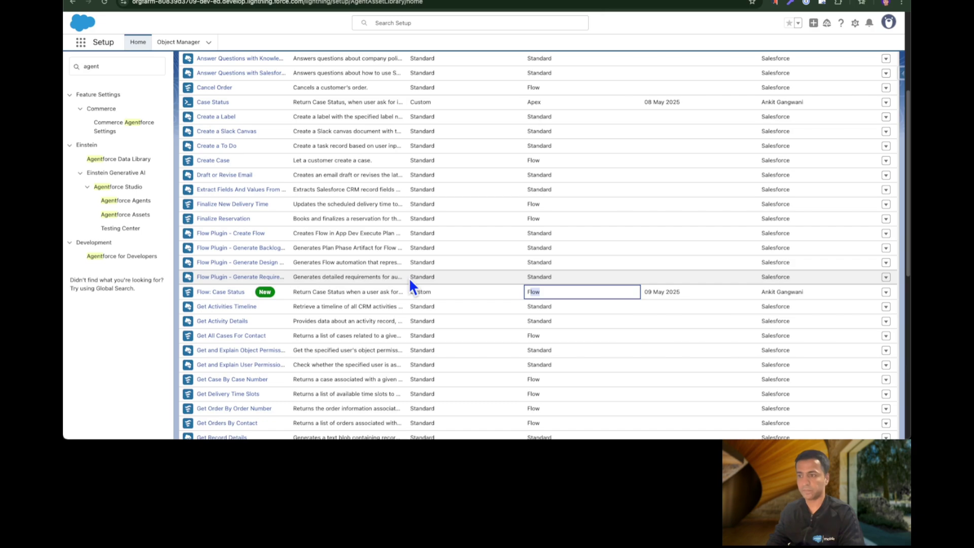
# Step: Switch to the Google Docs plan and review the first list's items on adding the custom action and providing Apex class permission
pyautogui.hotkey('ctrl', 'Tab')
pyautogui.scroll(-1, 458, 282)
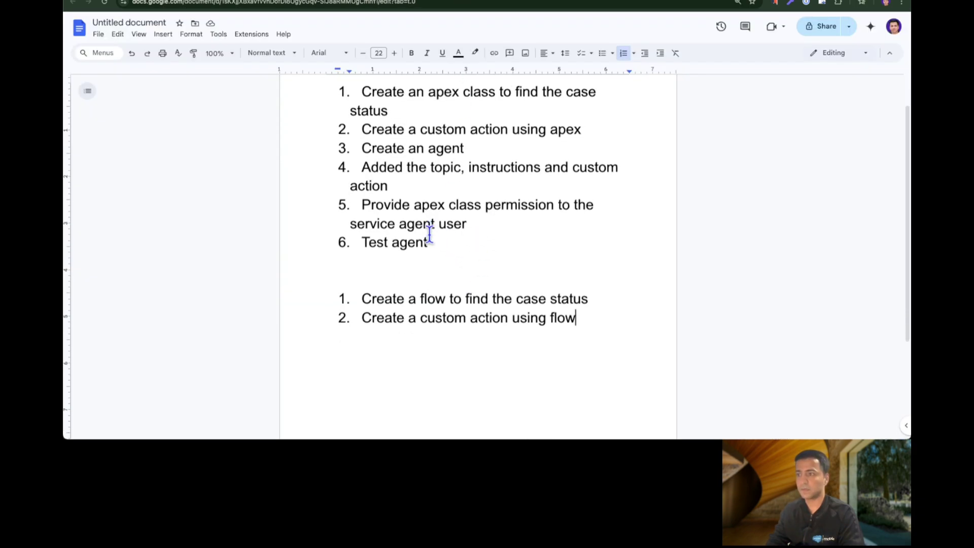
pyautogui.scroll(1, 543, 317)
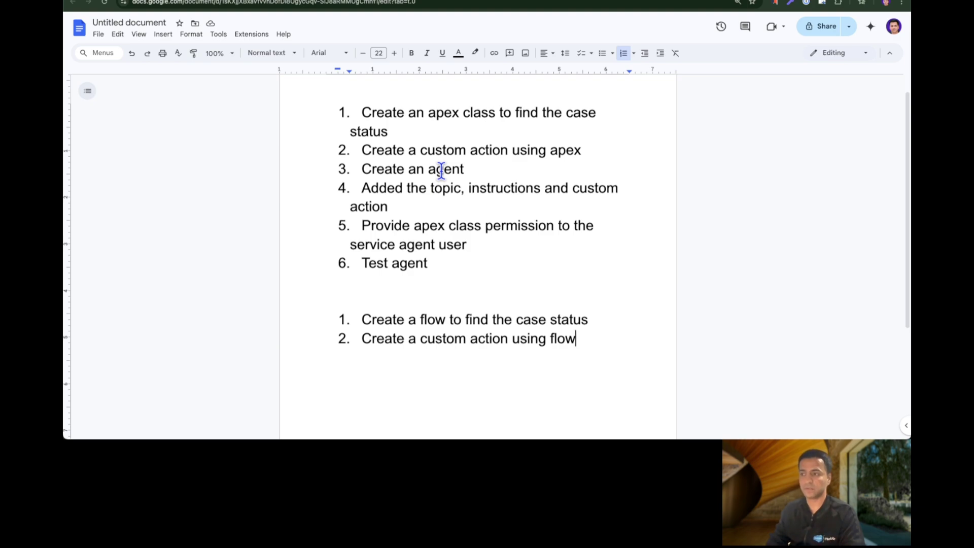
pyautogui.moveTo(361, 188); pyautogui.dragTo(600, 204)
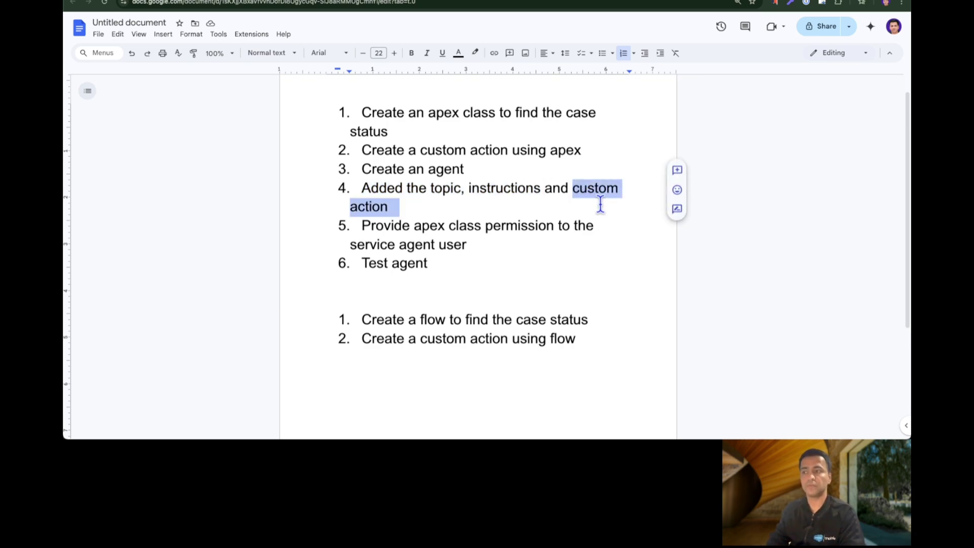
pyautogui.moveTo(361, 226); pyautogui.dragTo(474, 238)
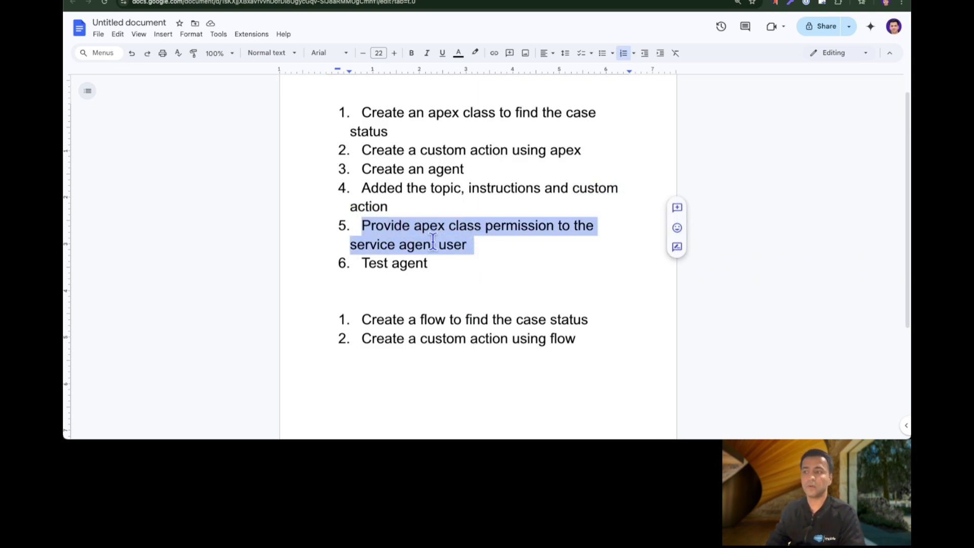
pyautogui.moveTo(572, 187); pyautogui.dragTo(611, 200)
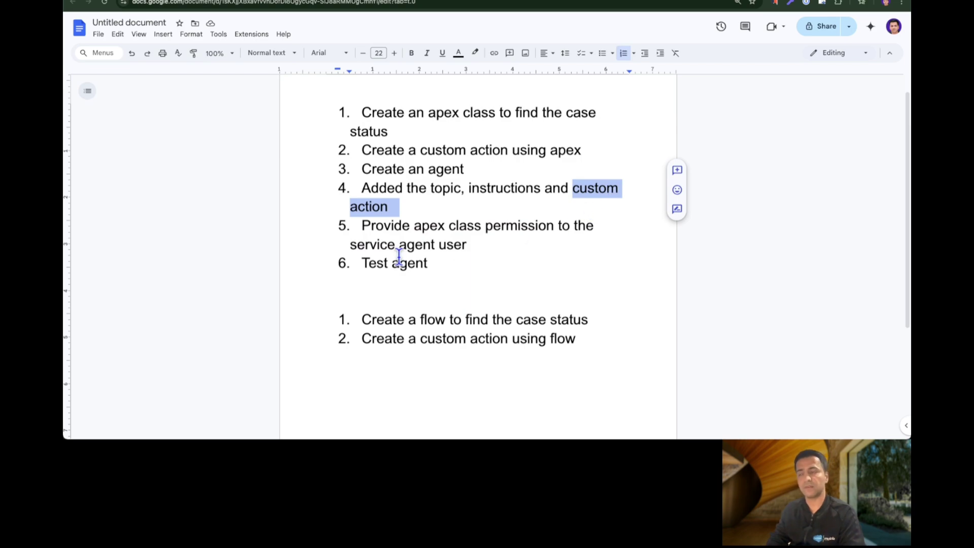
# Step: Switch back to Salesforce Setup and open the Agentforce Service Agent in Builder
pyautogui.click(259, 2)
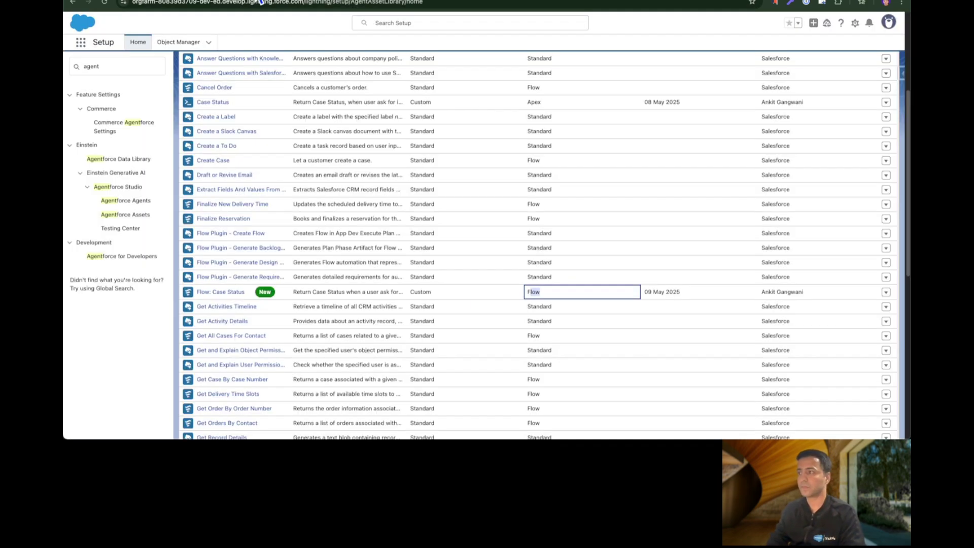
pyautogui.click(129, 203)
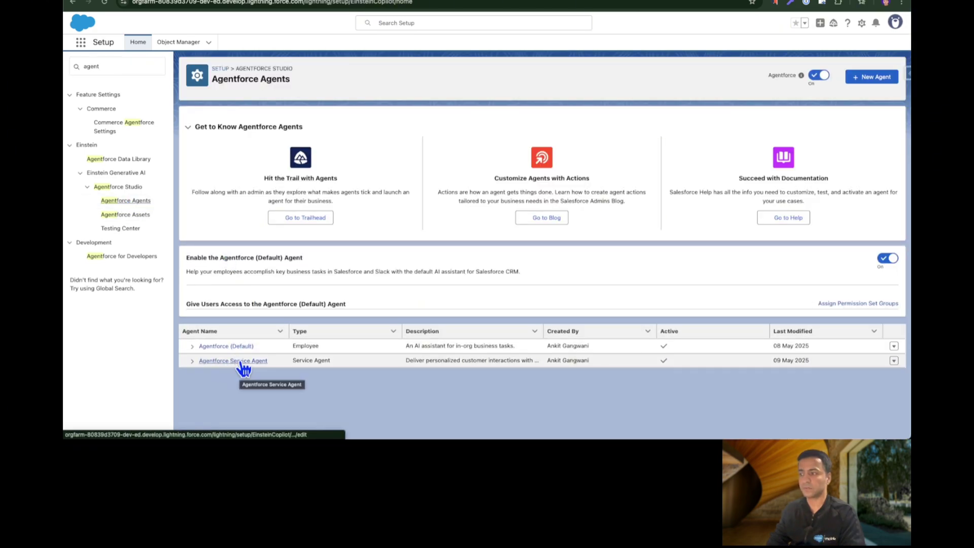
pyautogui.click(240, 361)
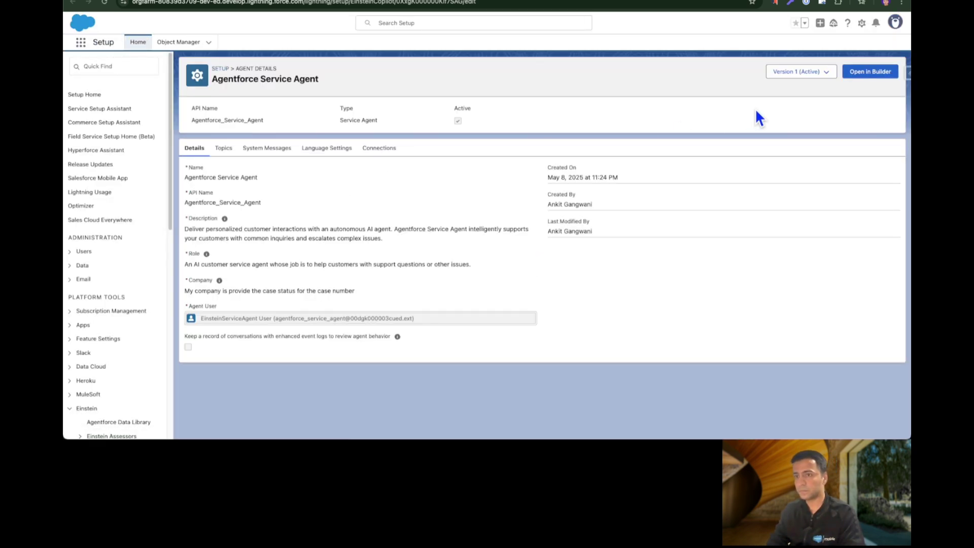
pyautogui.click(877, 72)
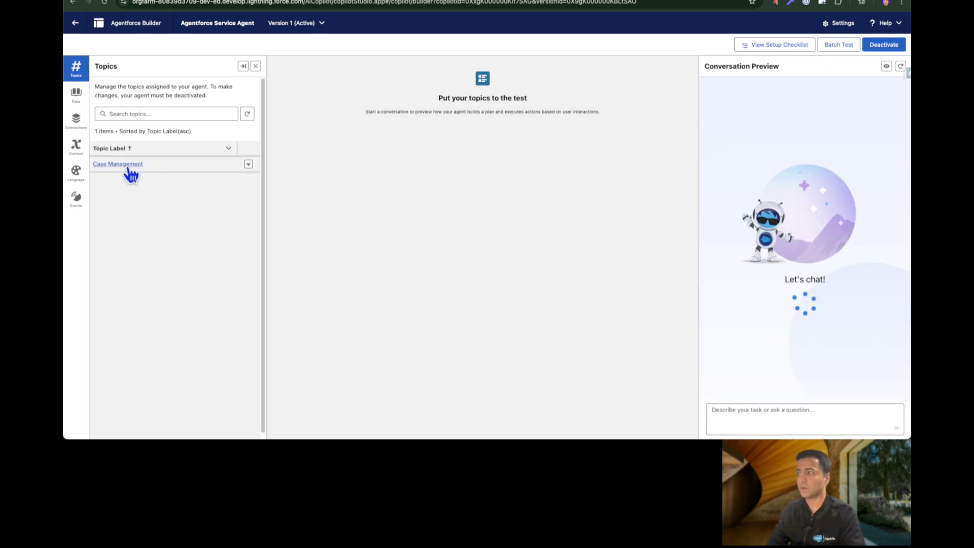
# Step: Deactivate the agent and remove the Case Status action from its Case Management topic
pyautogui.click(108, 168)
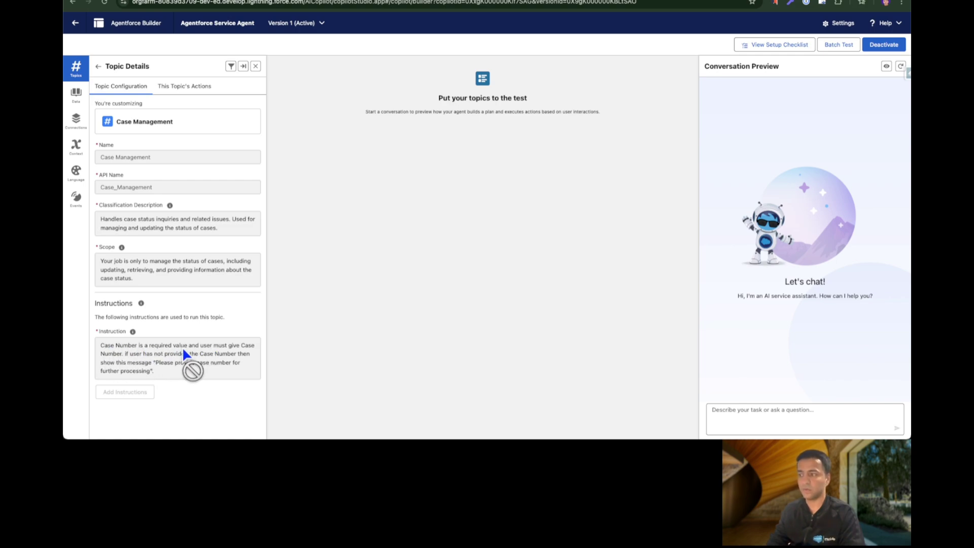
pyautogui.click(188, 88)
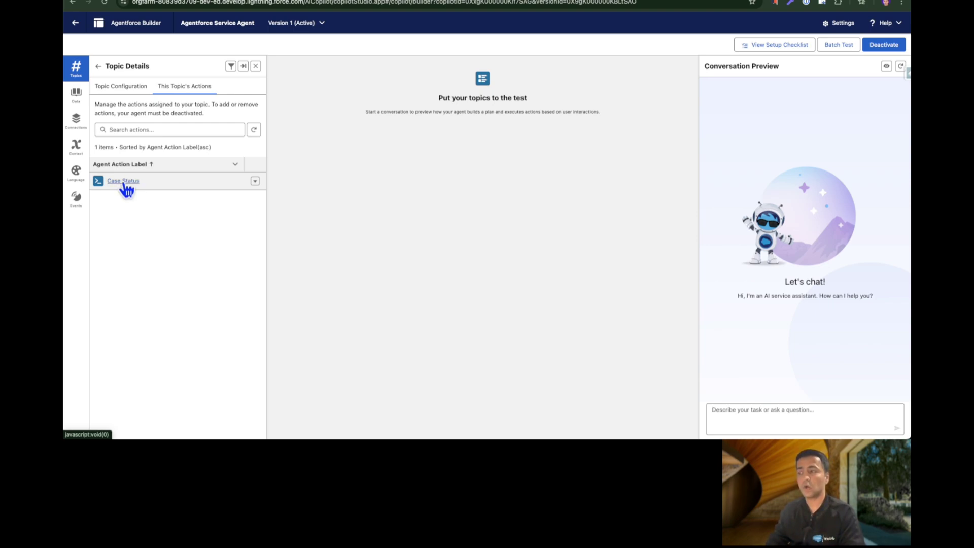
pyautogui.click(887, 46)
pyautogui.click(517, 250)
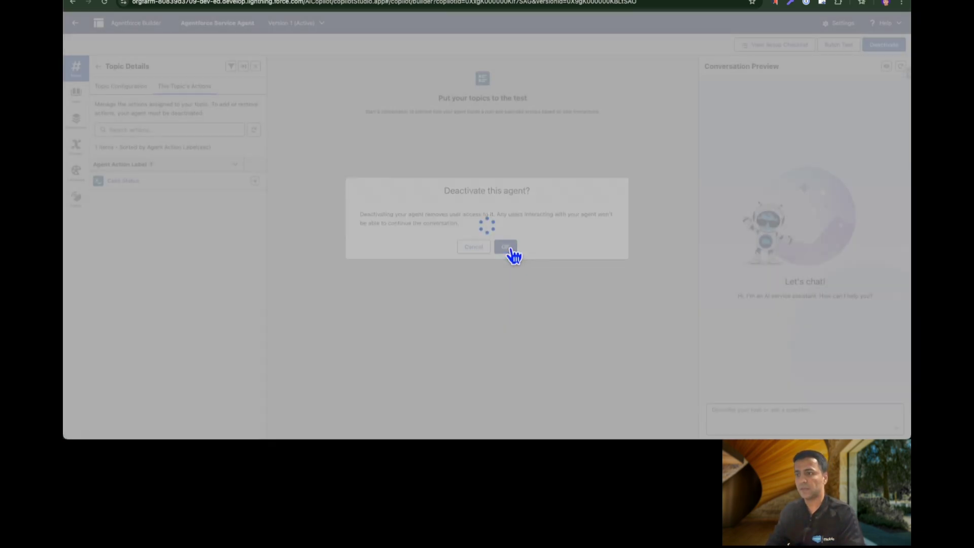
pyautogui.click(257, 190)
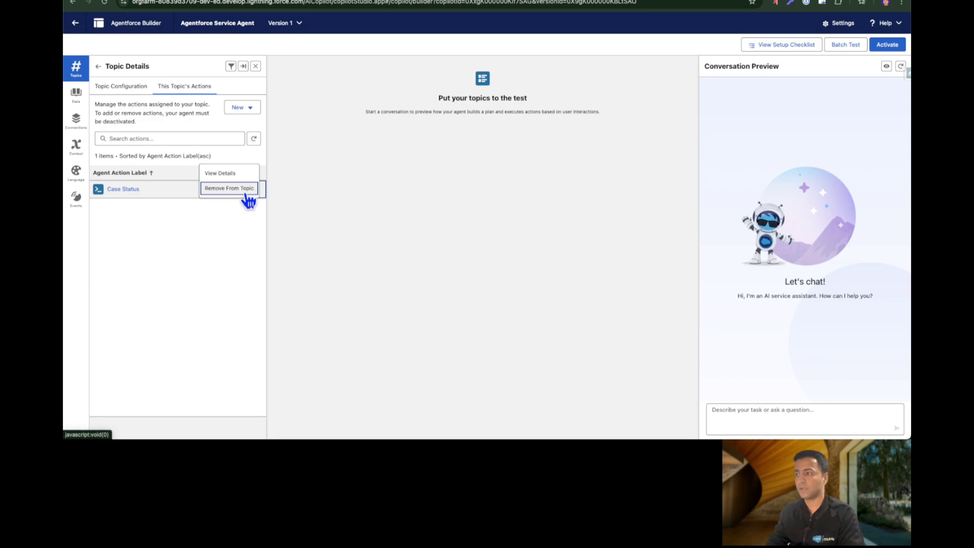
pyautogui.click(249, 189)
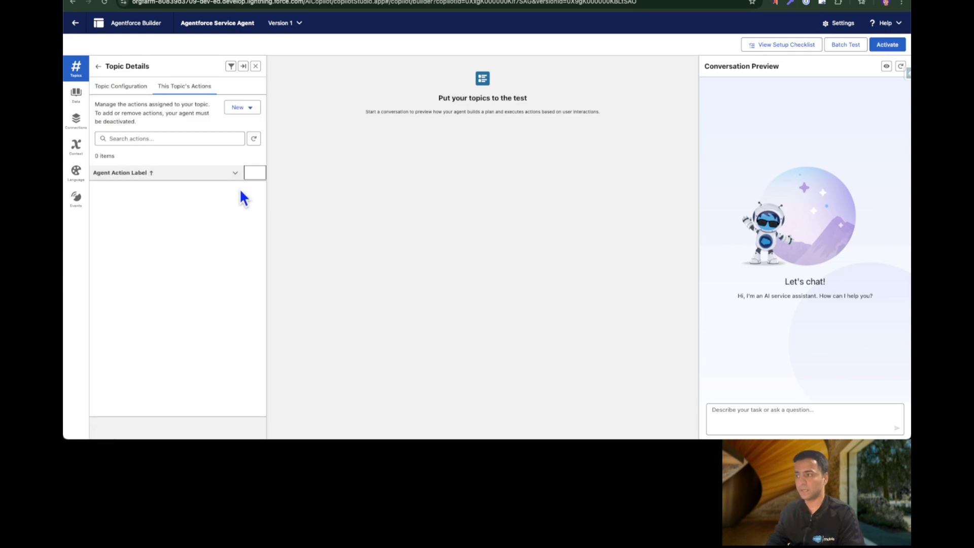
# Step: Add the existing "Flow: Case Status" action from the asset library to the Case Management topic
pyautogui.click(249, 109)
pyautogui.click(251, 144)
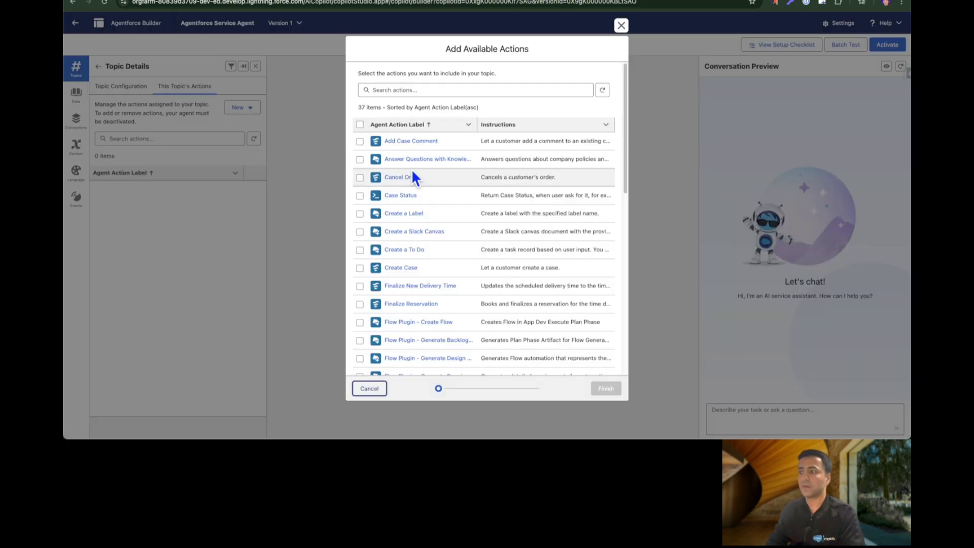
pyautogui.scroll(-5, 427, 251)
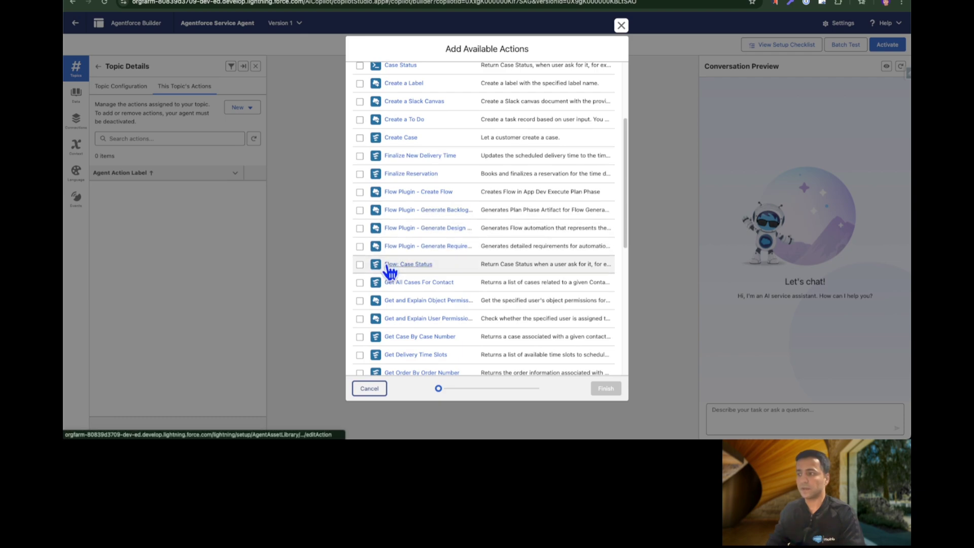
pyautogui.click(359, 264)
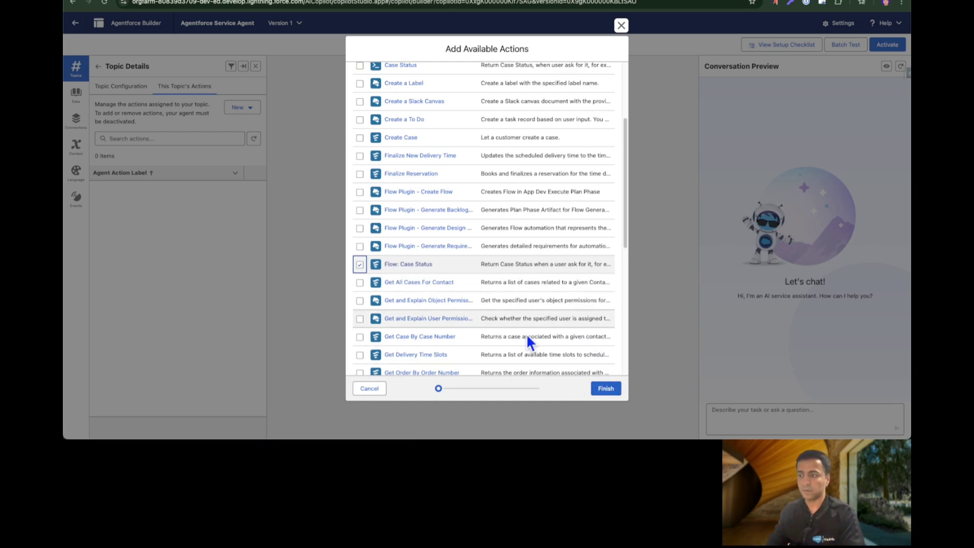
pyautogui.click(611, 388)
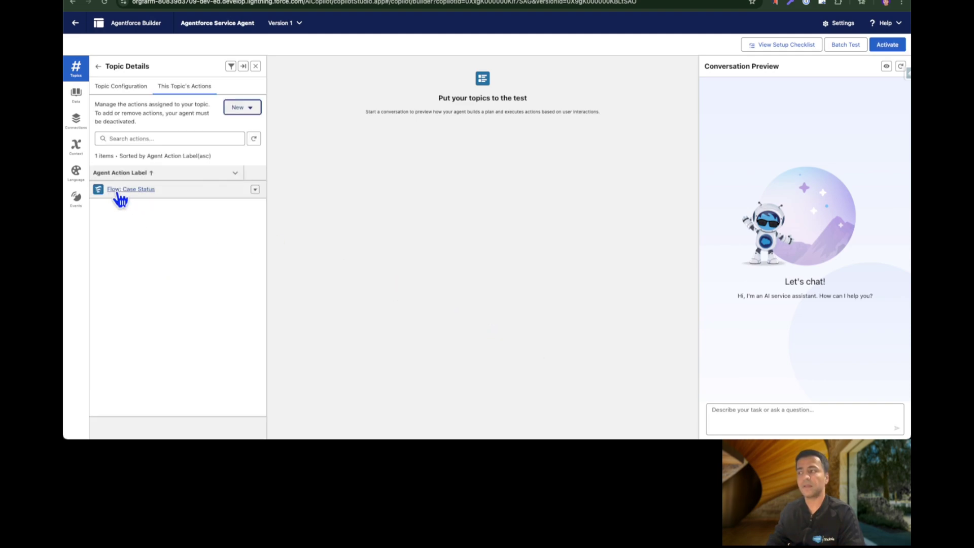
# Step: Restart the conversation preview session and write the question "what is the status for case 00001016" without sending it
pyautogui.click(901, 67)
pyautogui.click(745, 417)
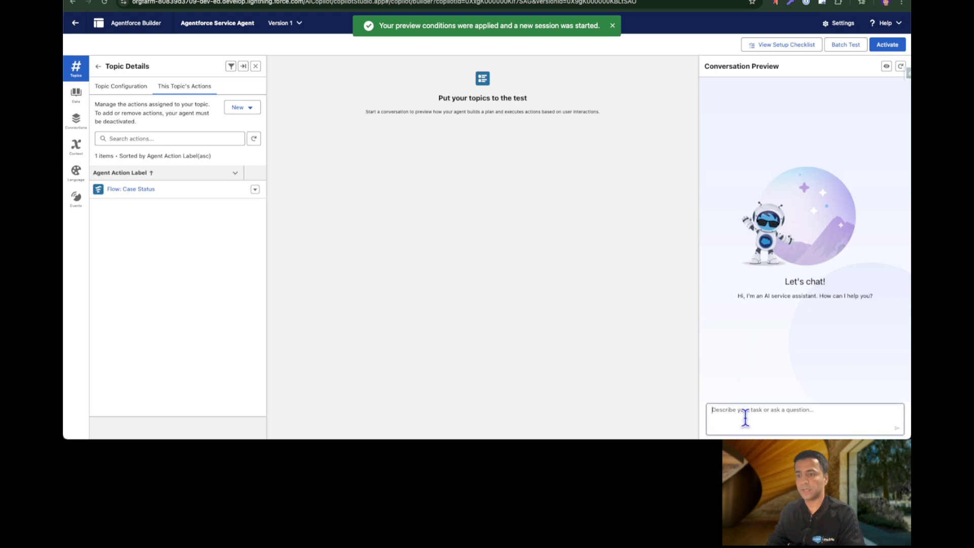
pyautogui.write('what ')
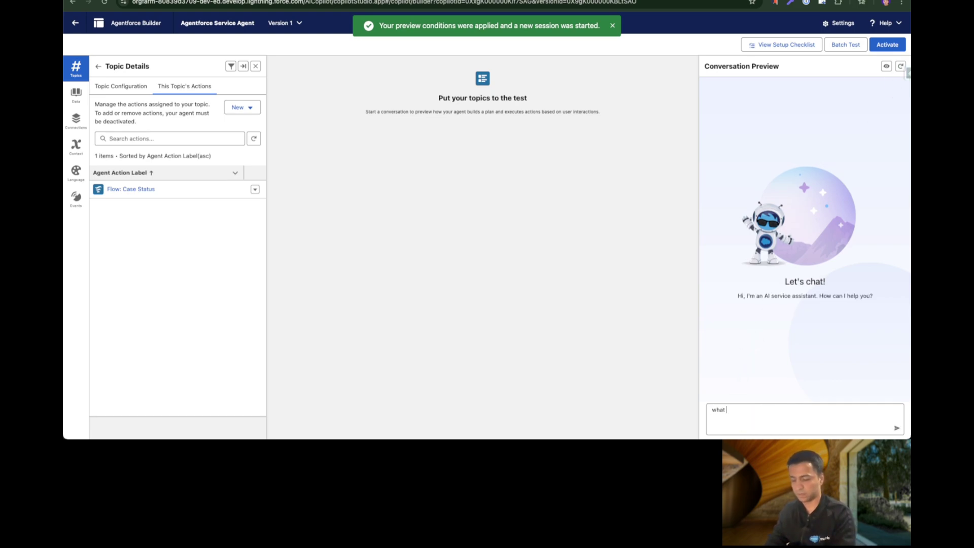
pyautogui.write('is the case st')
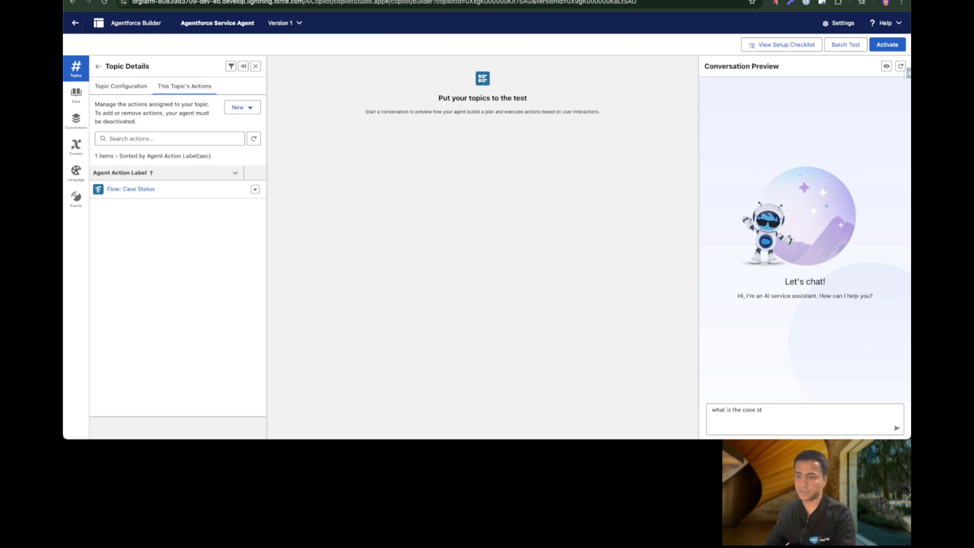
pyautogui.press('BackSpace')
pyautogui.press('BackSpace')
pyautogui.press('BackSpace')
pyautogui.press('BackSpace')
pyautogui.press('BackSpace')
pyautogui.press('BackSpace')
pyautogui.press('BackSpace')
pyautogui.press('BackSpace')
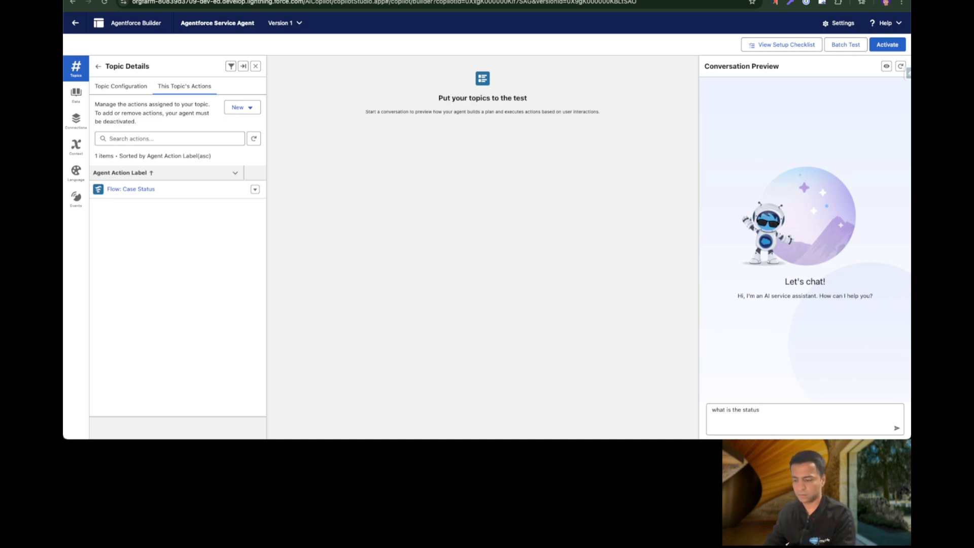
pyautogui.write('status for case 00')
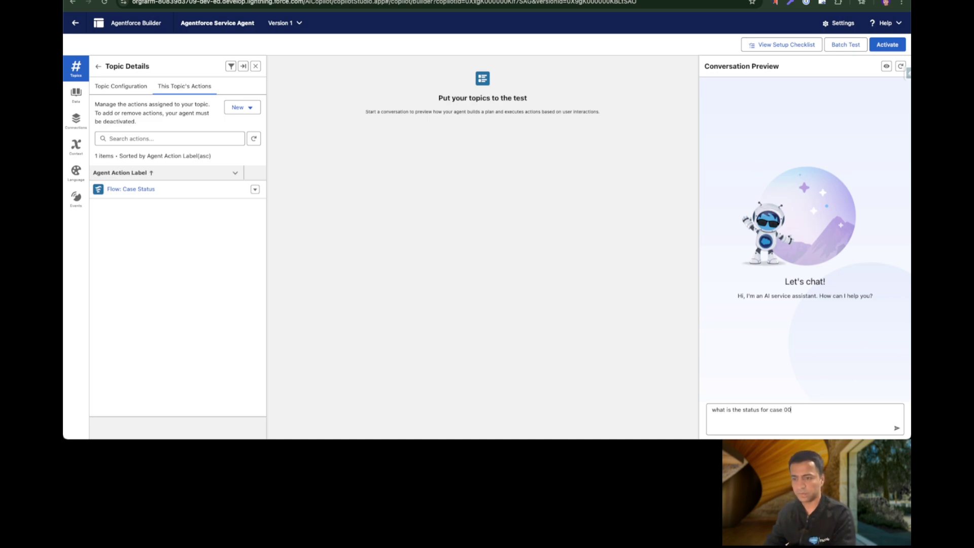
pyautogui.write('00101')
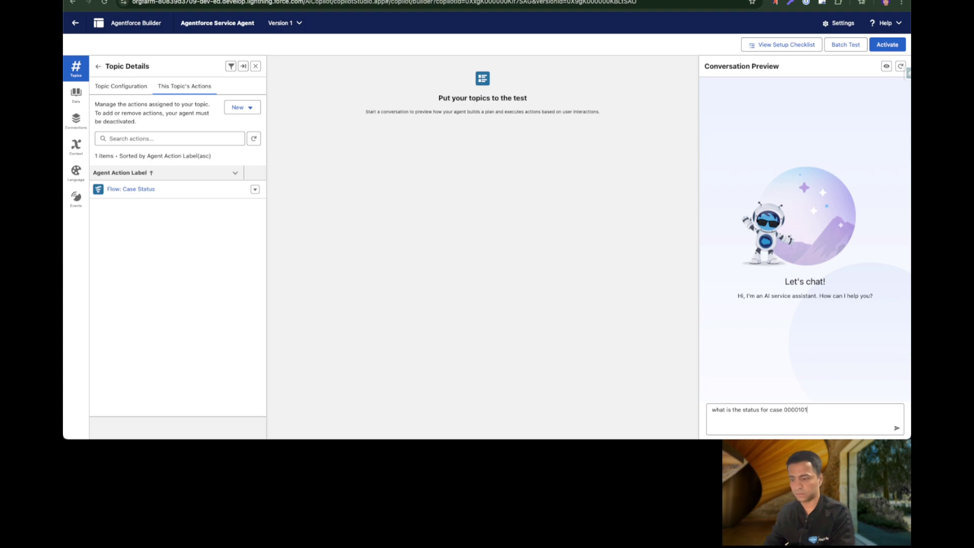
pyautogui.write('6')
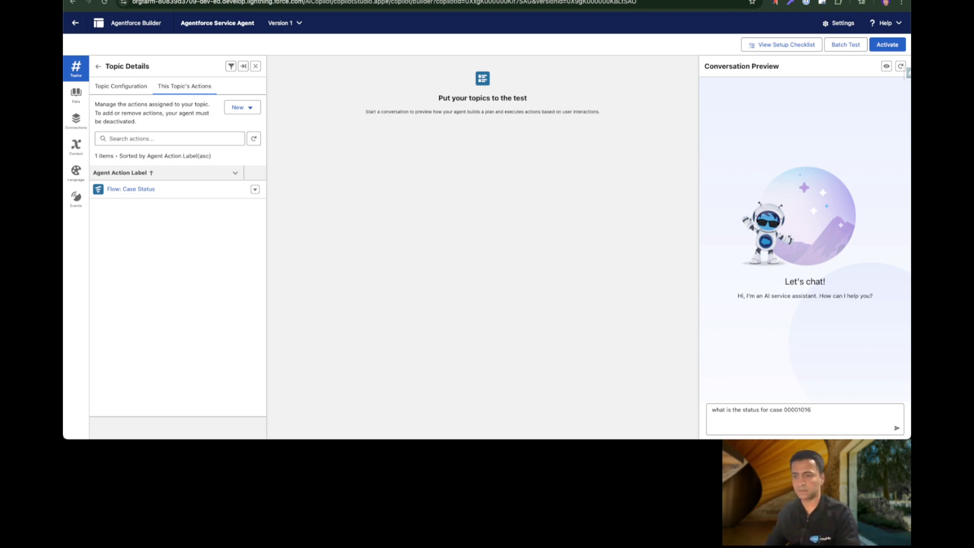
# Step: Take the case number from the question, switch to the Sales app and look up case 00001016 in the All Cases list
pyautogui.doubleClick(797, 409)
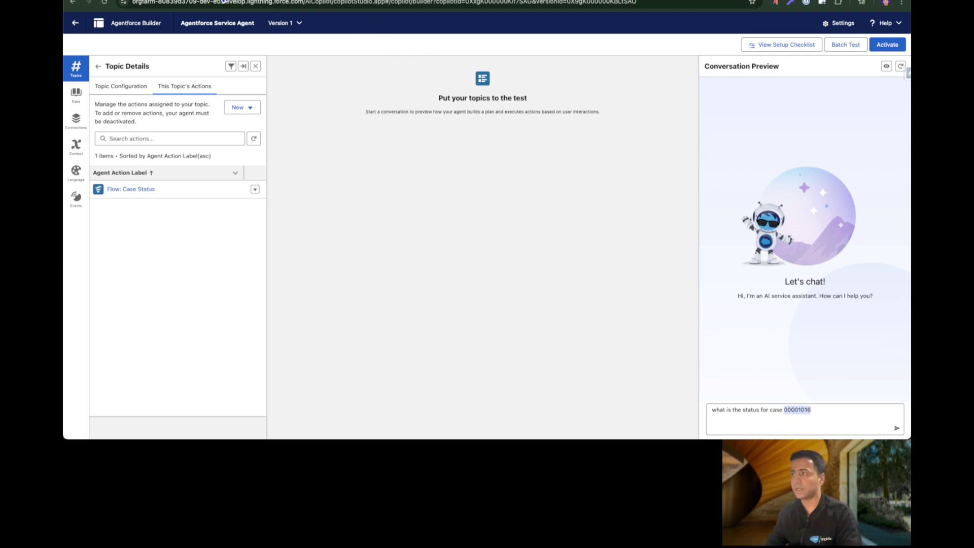
pyautogui.hotkey('ctrl', 'Tab')
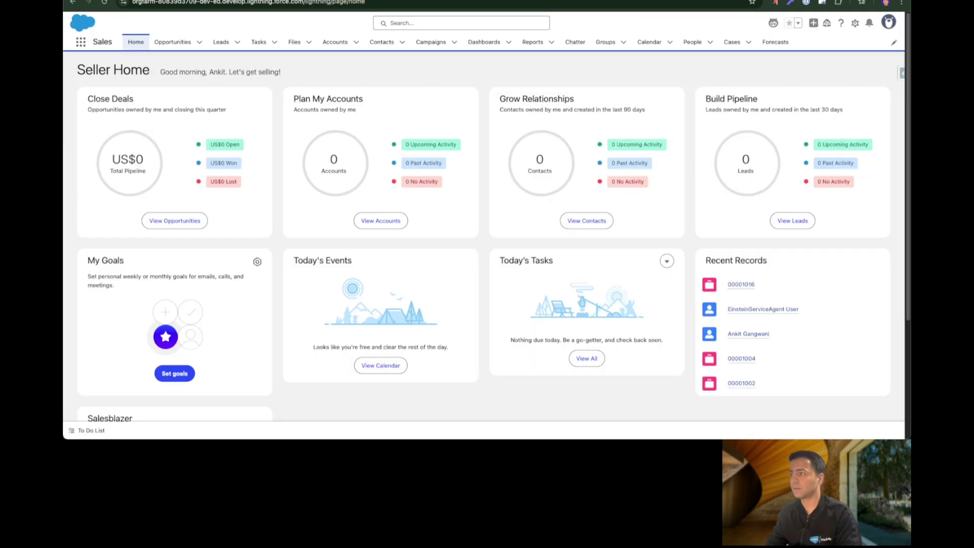
pyautogui.click(651, 43)
pyautogui.click(732, 44)
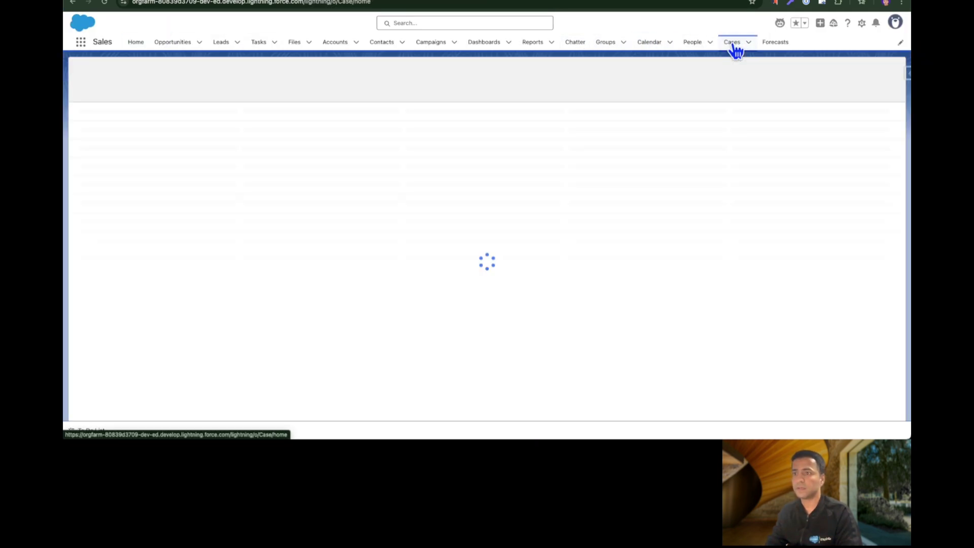
pyautogui.click(167, 76)
pyautogui.click(187, 108)
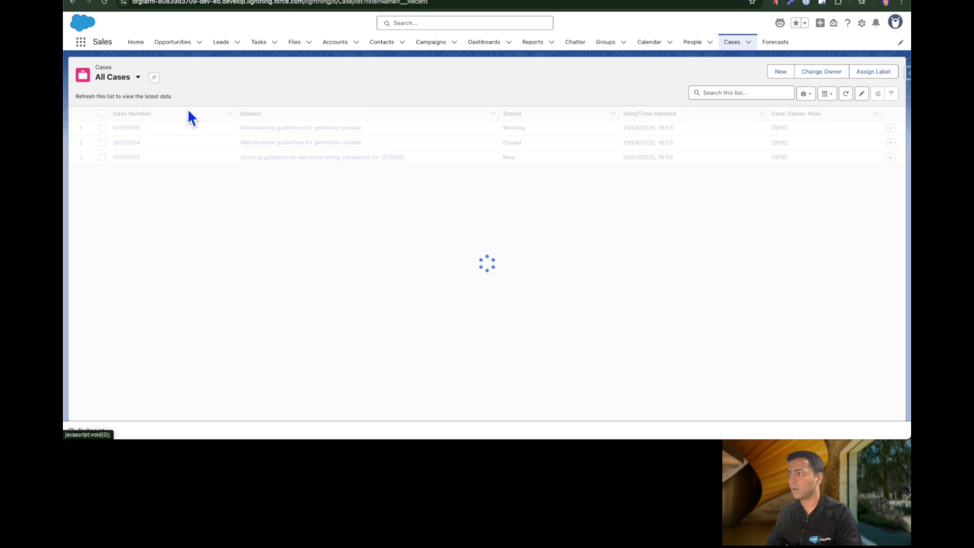
pyautogui.hotkey('ctrl', 'f')
pyautogui.write('00001016')
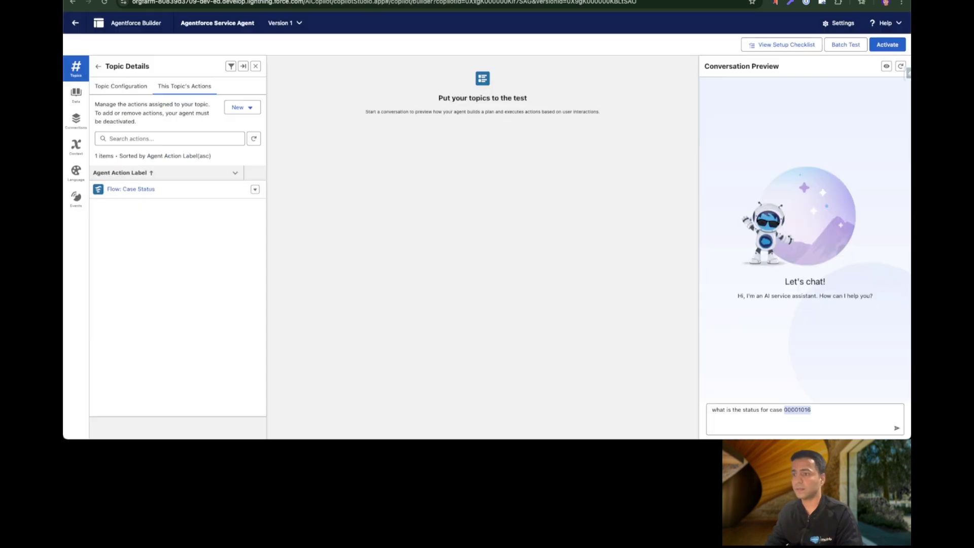
# Step: Switch back to Agentforce Builder and send the prepared case status question to the agent
pyautogui.click(810, 412)
pyautogui.press('Return')
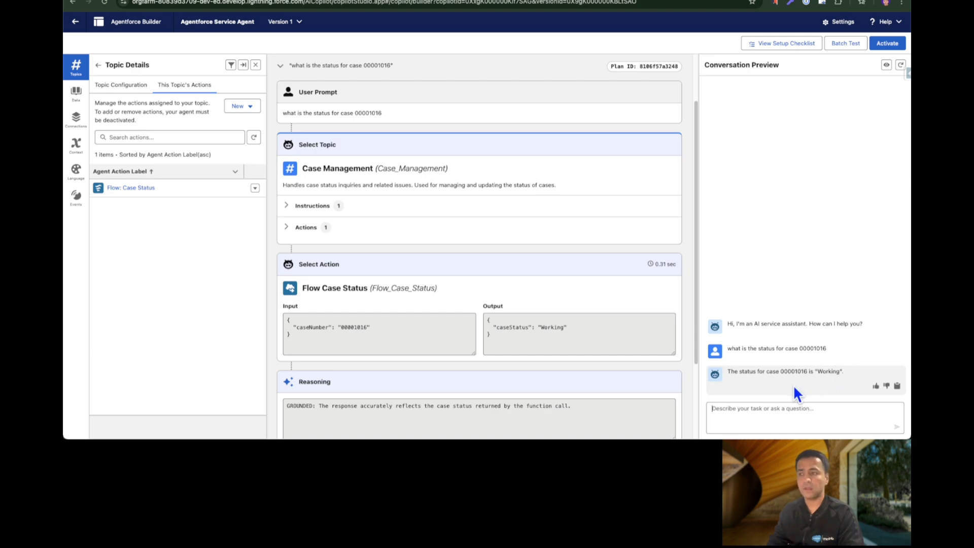
# Step: Review the plan trace's user prompt and selected Case Management topic, expanding its instructions and actions
pyautogui.scroll(2, 451, 230)
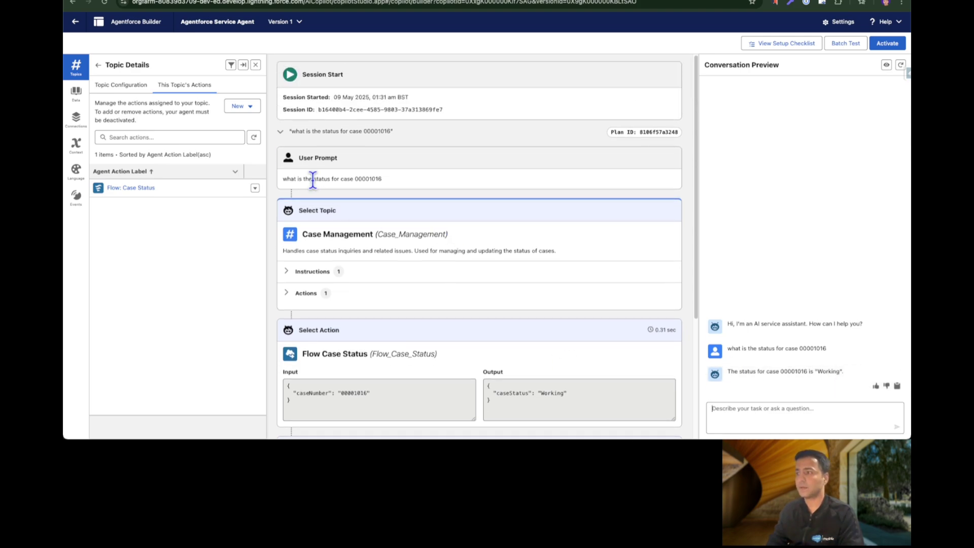
pyautogui.moveTo(283, 178); pyautogui.dragTo(400, 184)
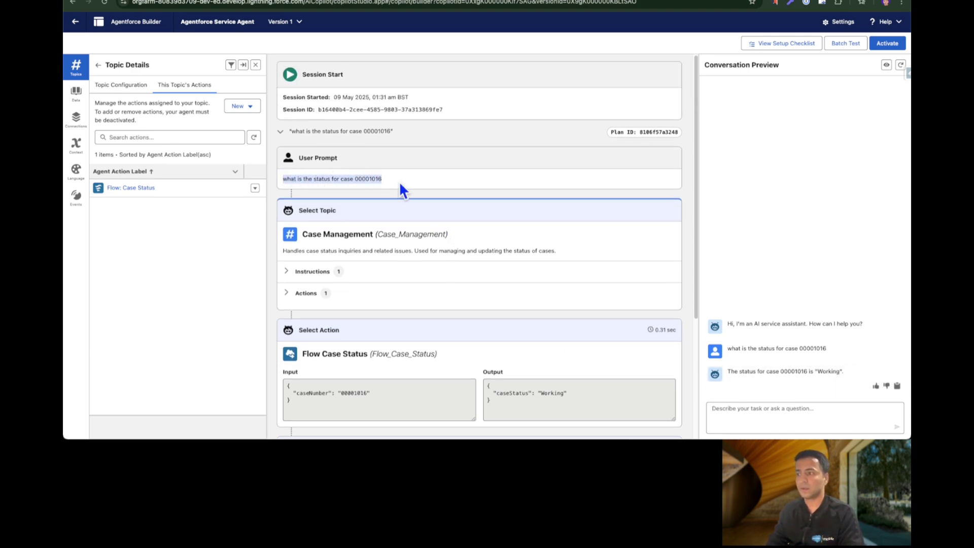
pyautogui.scroll(-1, 311, 228)
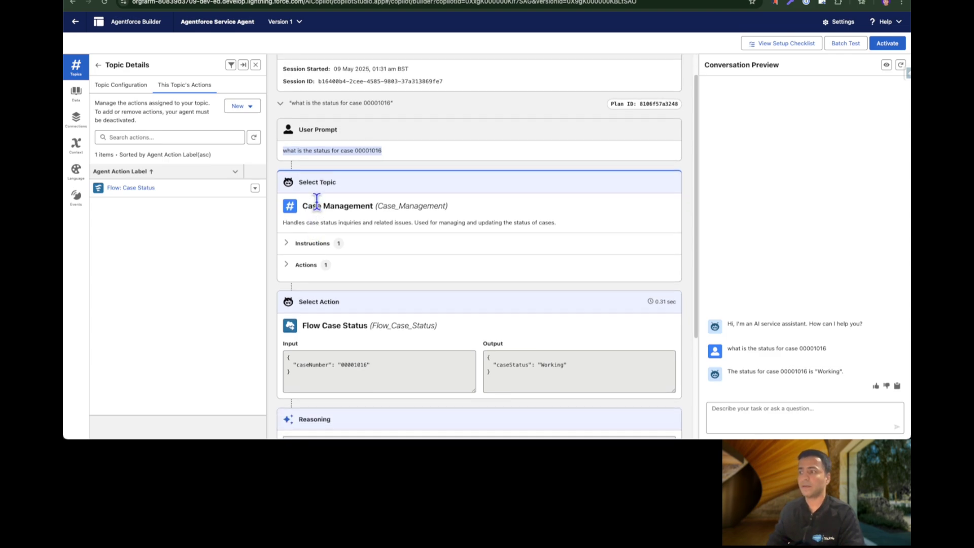
pyautogui.moveTo(303, 205); pyautogui.dragTo(375, 206)
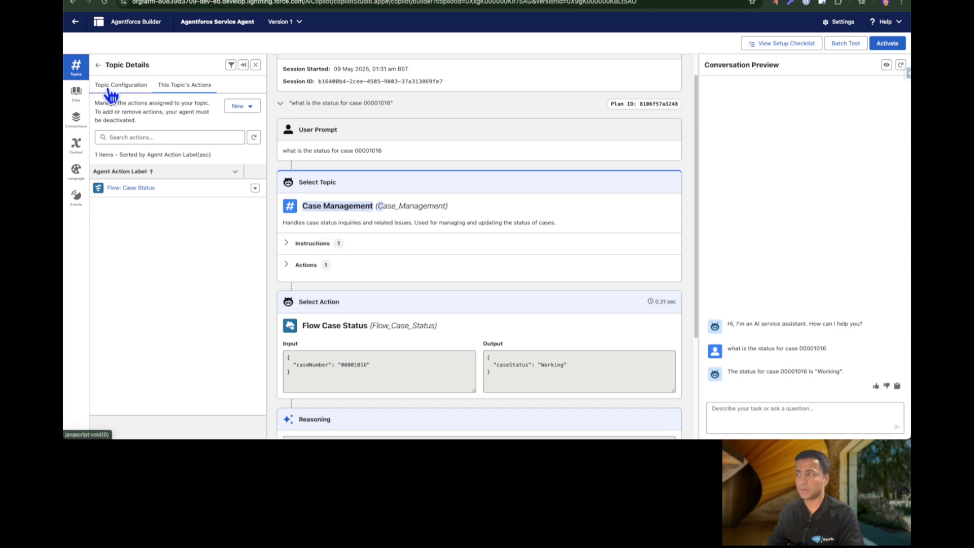
pyautogui.click(292, 248)
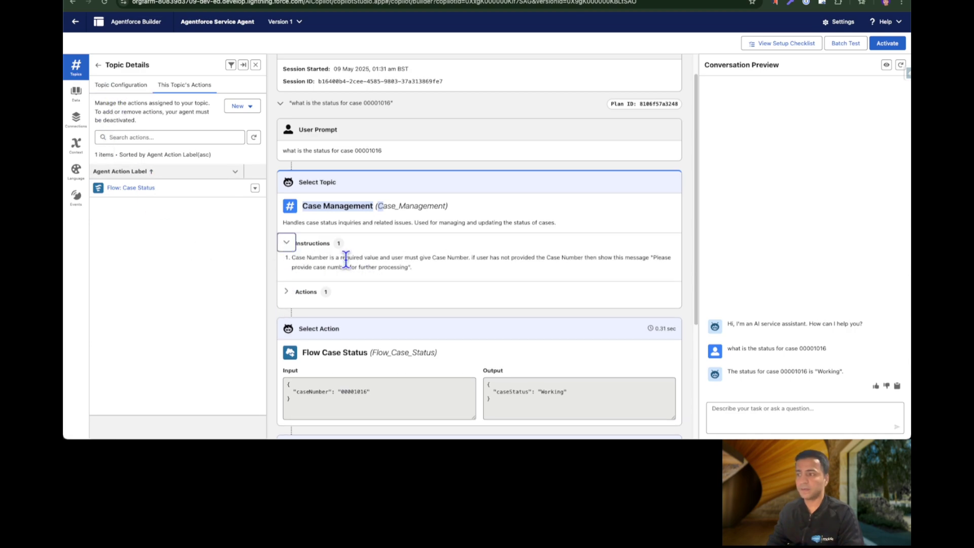
pyautogui.click(297, 299)
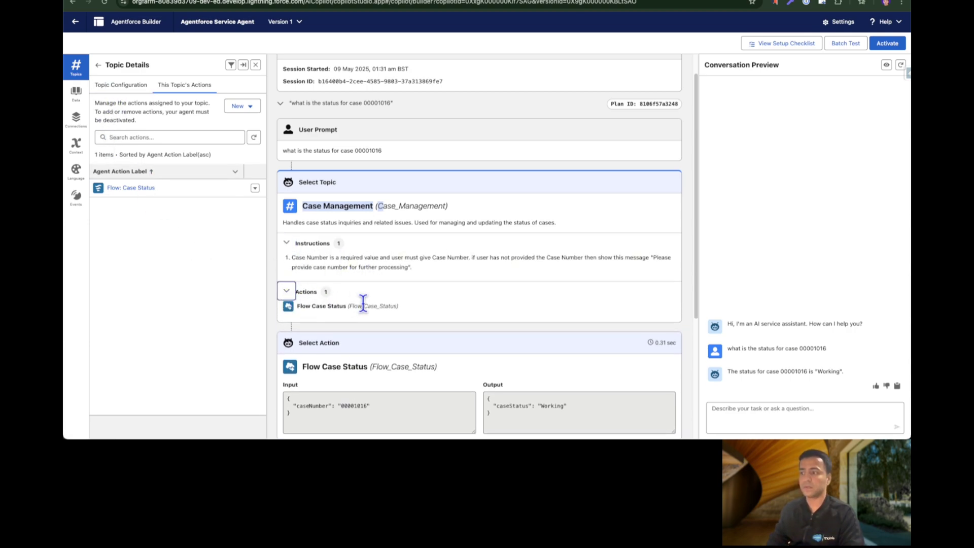
pyautogui.scroll(-1, 299, 292)
pyautogui.moveTo(298, 285); pyautogui.dragTo(347, 286)
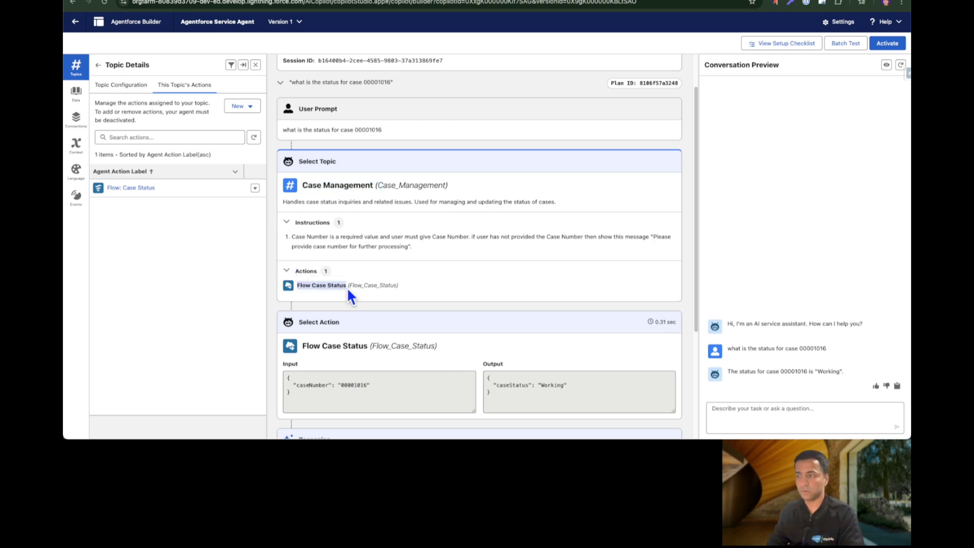
# Step: Examine the Flow Case Status action's input and output, plus the reasoning and agent response in the plan trace
pyautogui.scroll(-3, 355, 292)
pyautogui.click(353, 253)
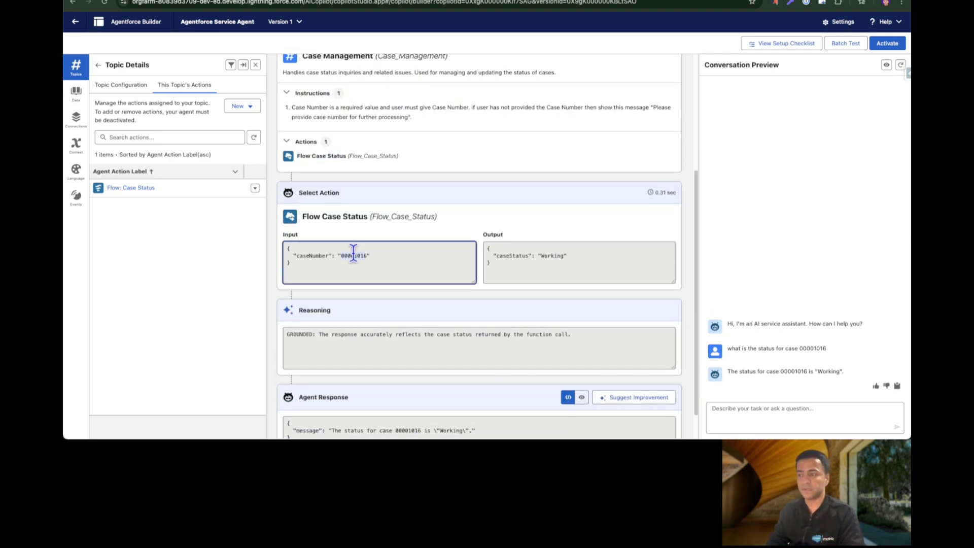
pyautogui.click(552, 255)
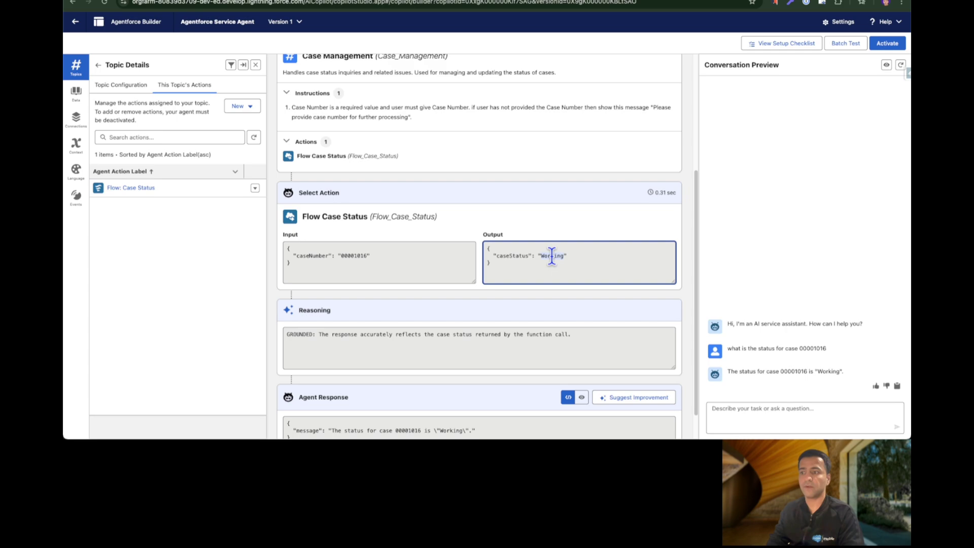
pyautogui.doubleClick(552, 255)
pyautogui.scroll(-1, 552, 255)
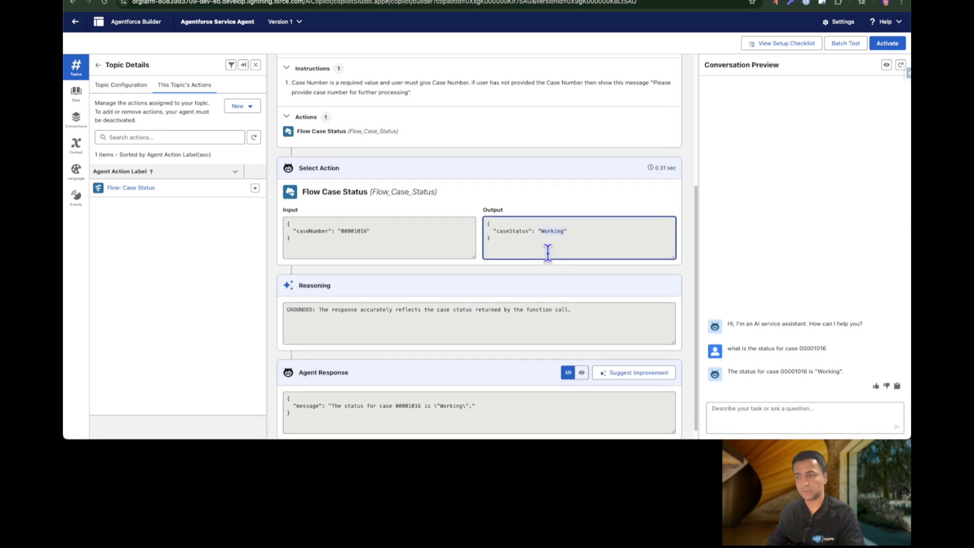
pyautogui.scroll(-1, 431, 274)
pyautogui.click(301, 277)
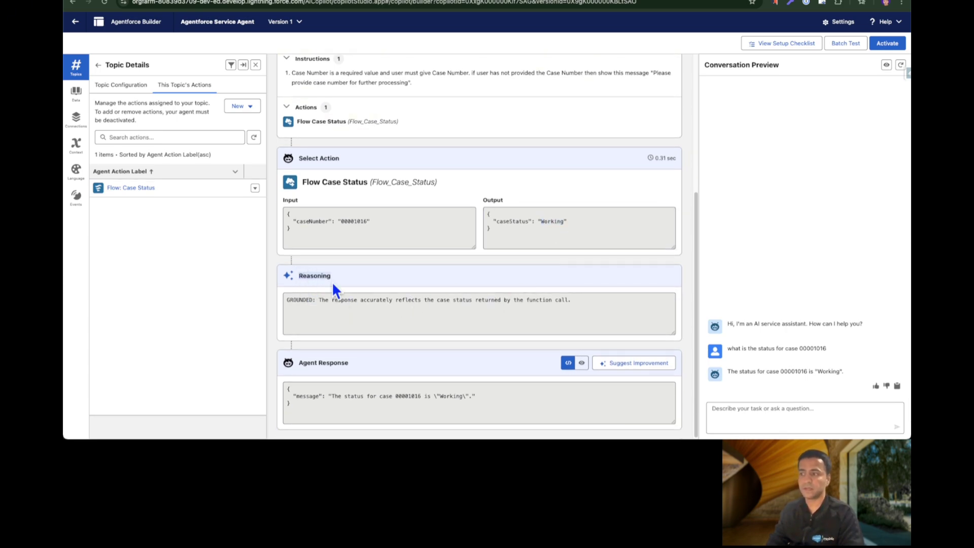
pyautogui.click(331, 299)
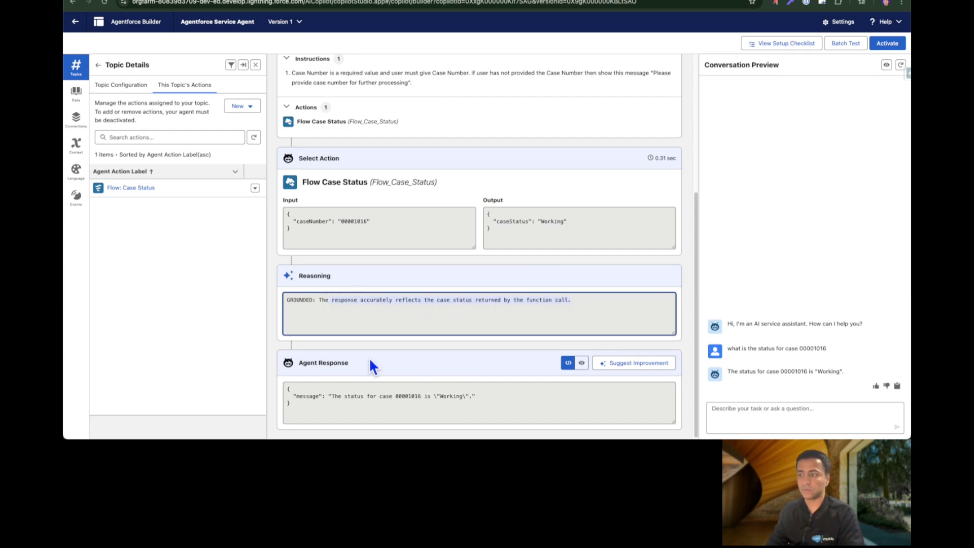
pyautogui.click(331, 398)
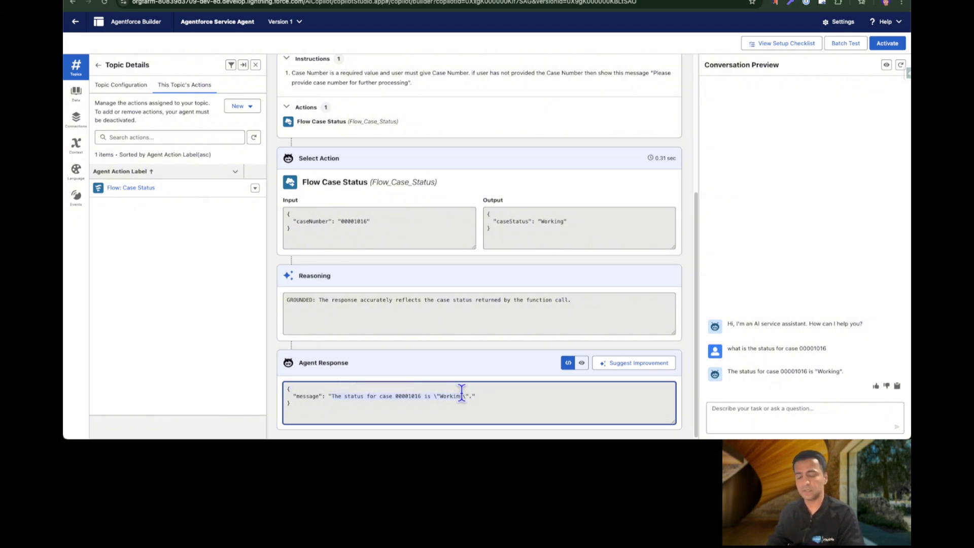
# Step: Ask the agent "what is the status of my case" in the conversation preview, without giving a case number
pyautogui.click(732, 419)
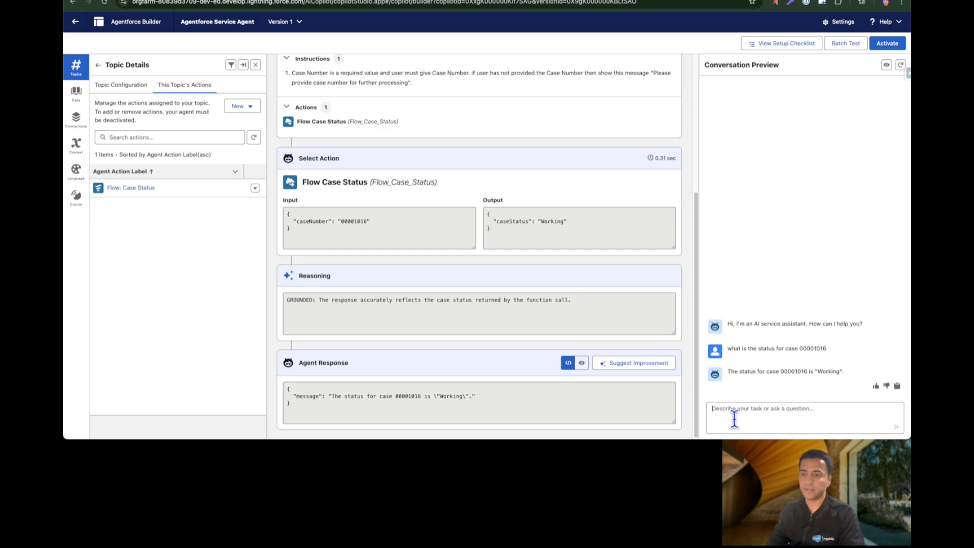
pyautogui.moveTo(727, 348); pyautogui.dragTo(738, 348)
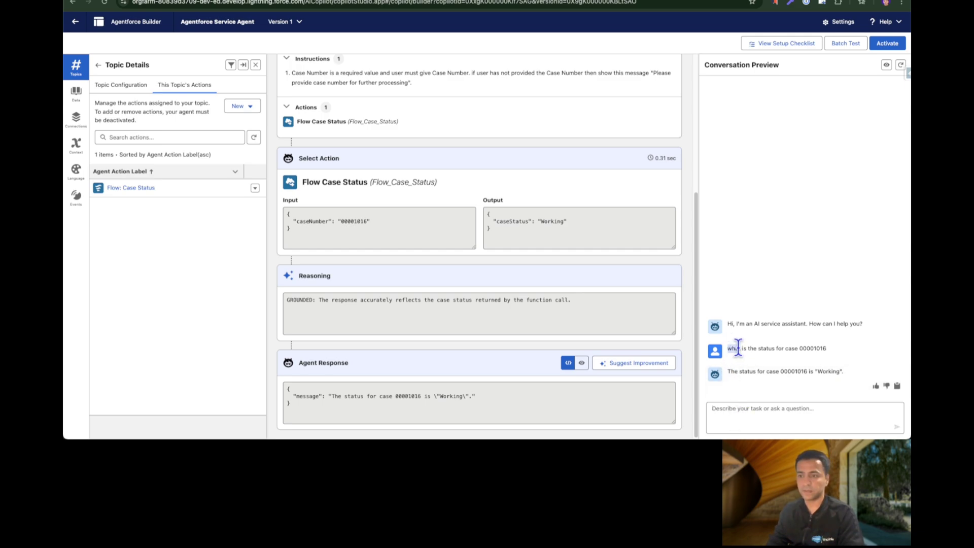
pyautogui.click(755, 414)
pyautogui.write('what is th')
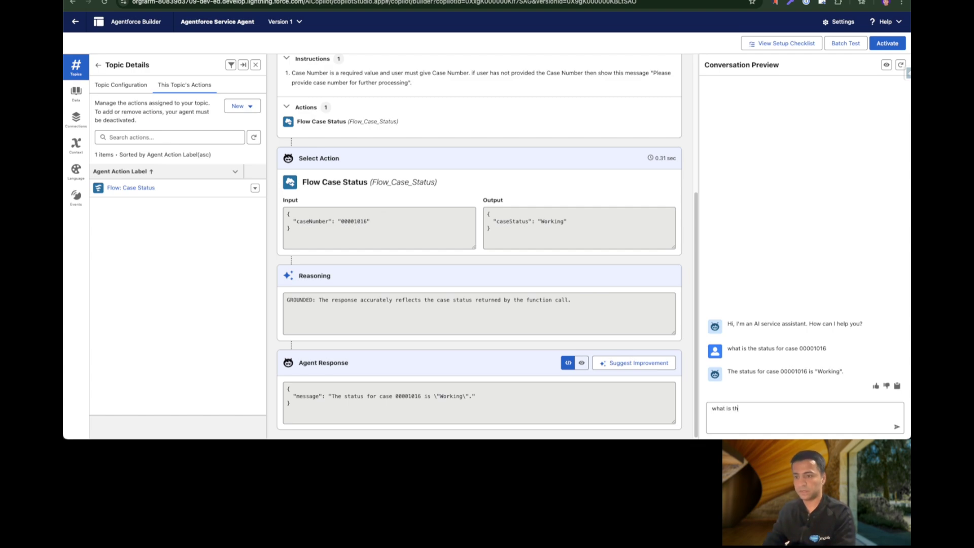
pyautogui.write('e status m')
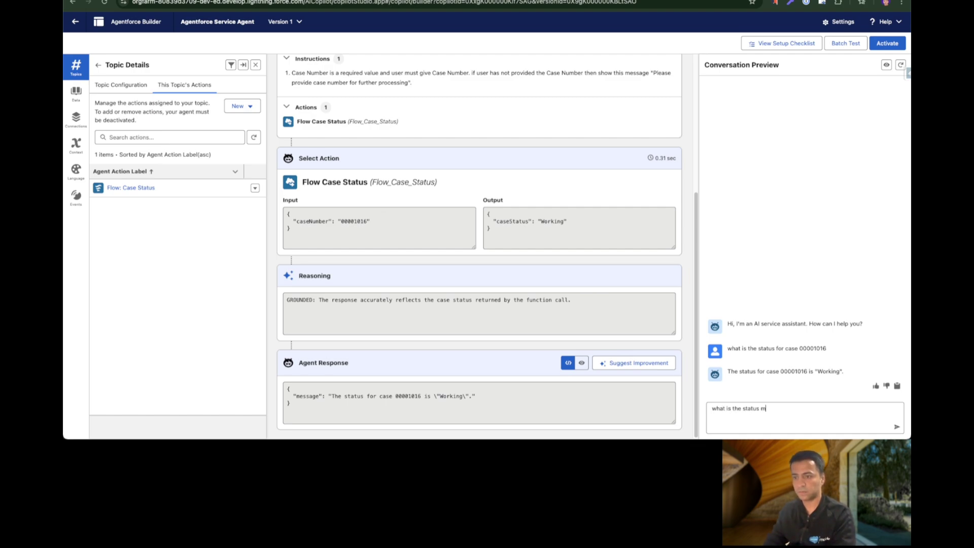
pyautogui.press('BackSpace')
pyautogui.write('of my cas')
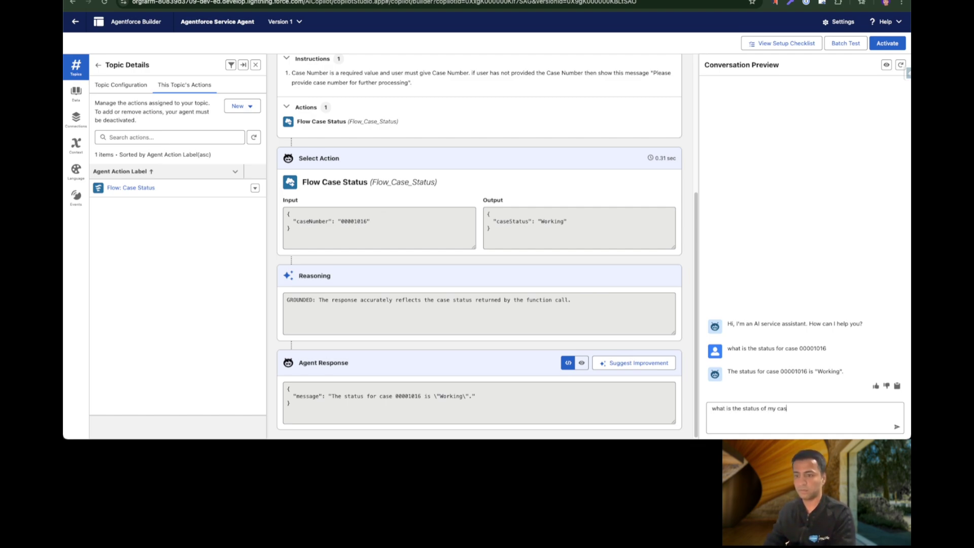
pyautogui.write('e')
pyautogui.press('Return')
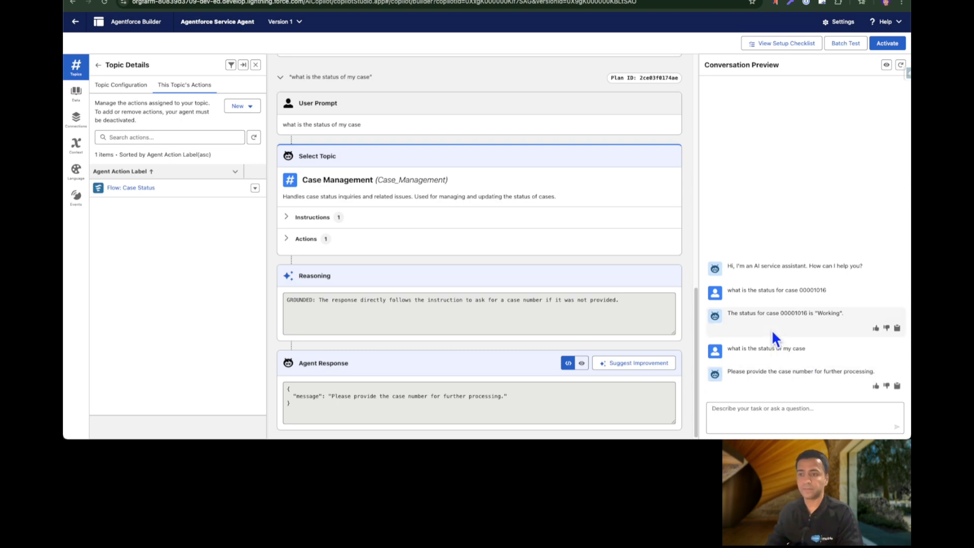
pyautogui.doubleClick(792, 313)
pyautogui.moveTo(793, 313); pyautogui.dragTo(756, 404)
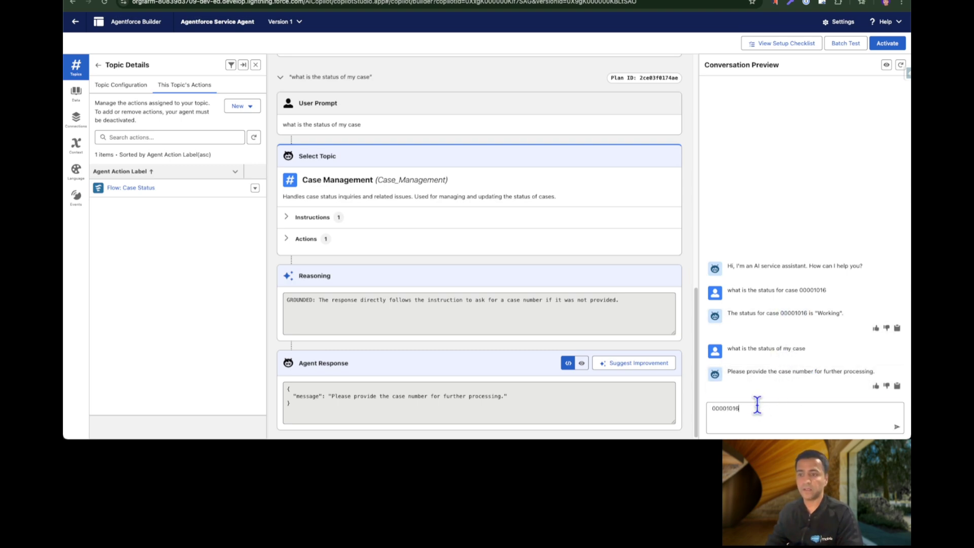
pyautogui.write('243234234')
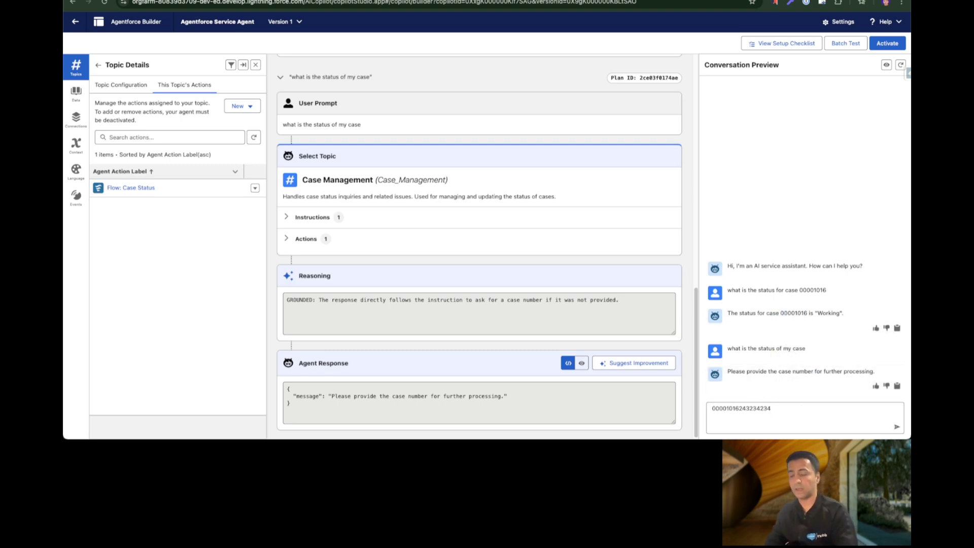
pyautogui.press('Return')
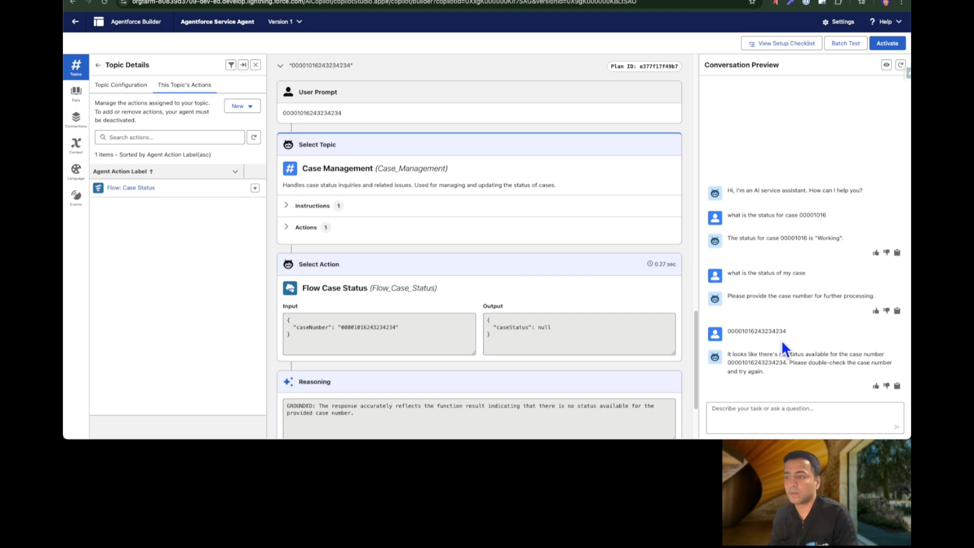
pyautogui.scroll(-3, 554, 330)
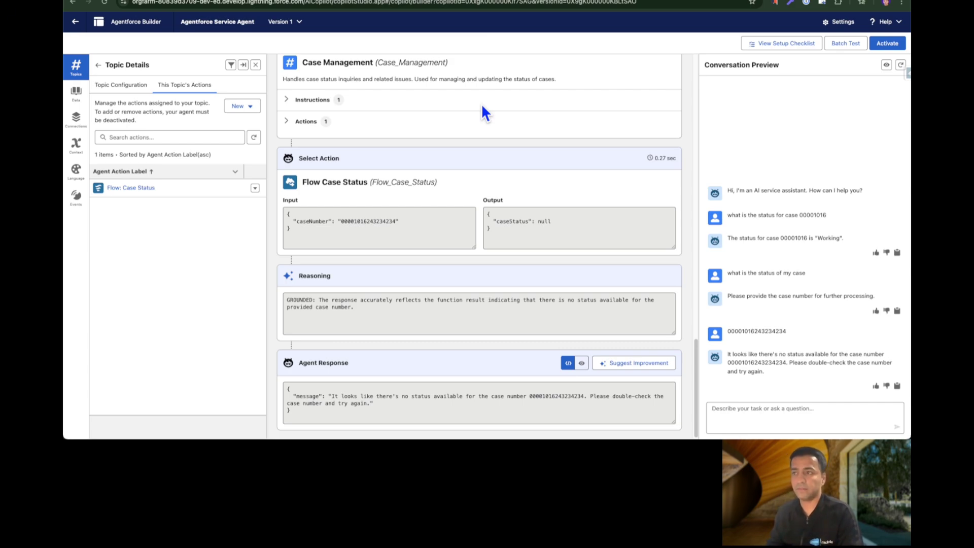
# Step: Open the Developer Console from Setup and review CaseManagementController's case query and its return text for invalid case numbers
pyautogui.click(463, 3)
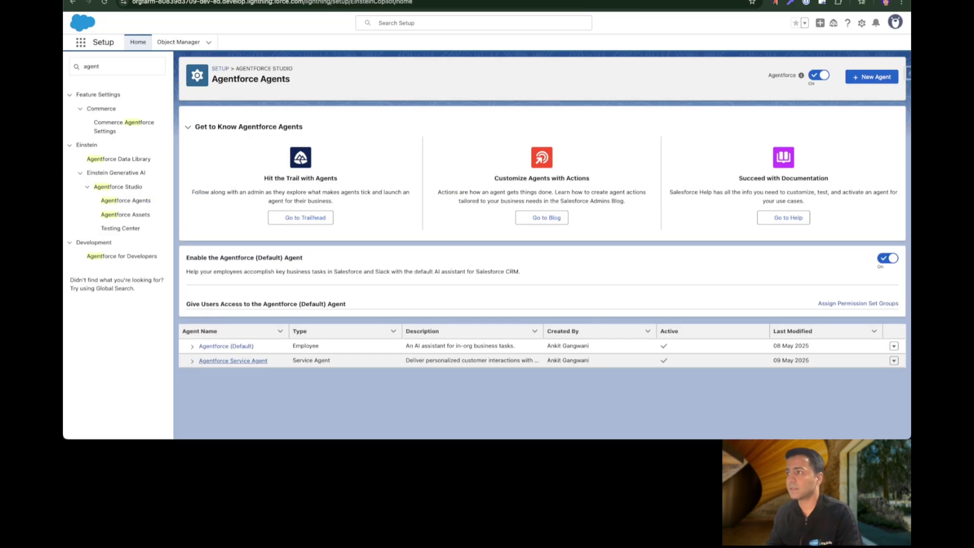
pyautogui.click(869, 31)
pyautogui.click(844, 126)
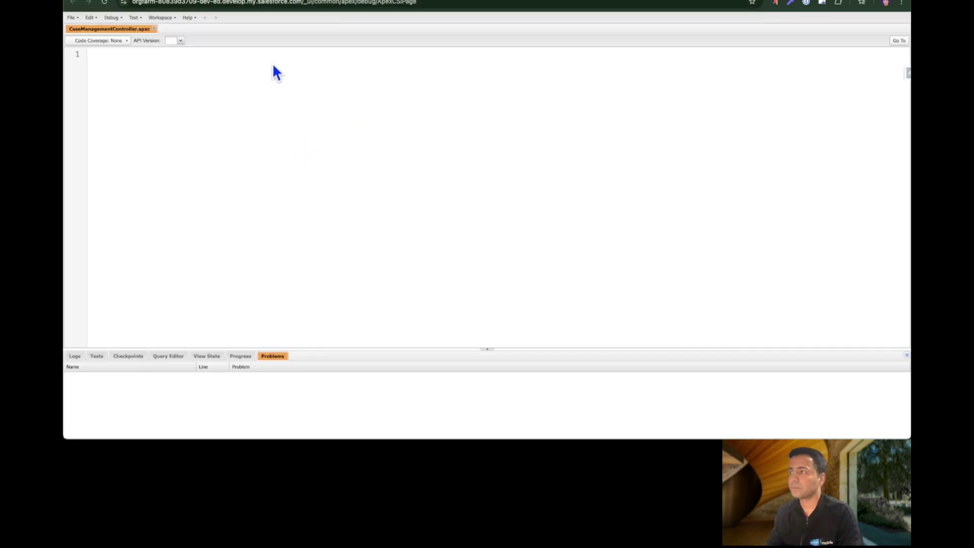
pyautogui.click(287, 167)
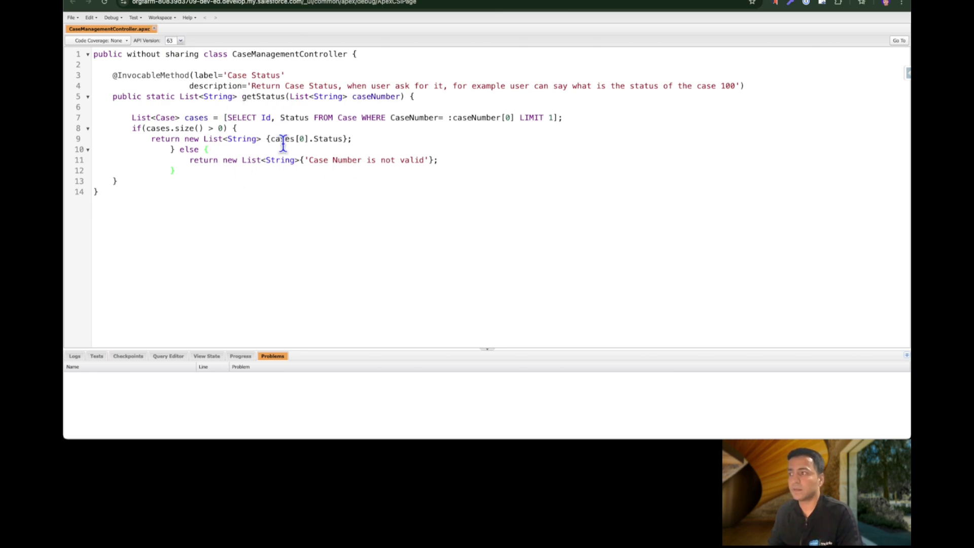
pyautogui.doubleClick(196, 118)
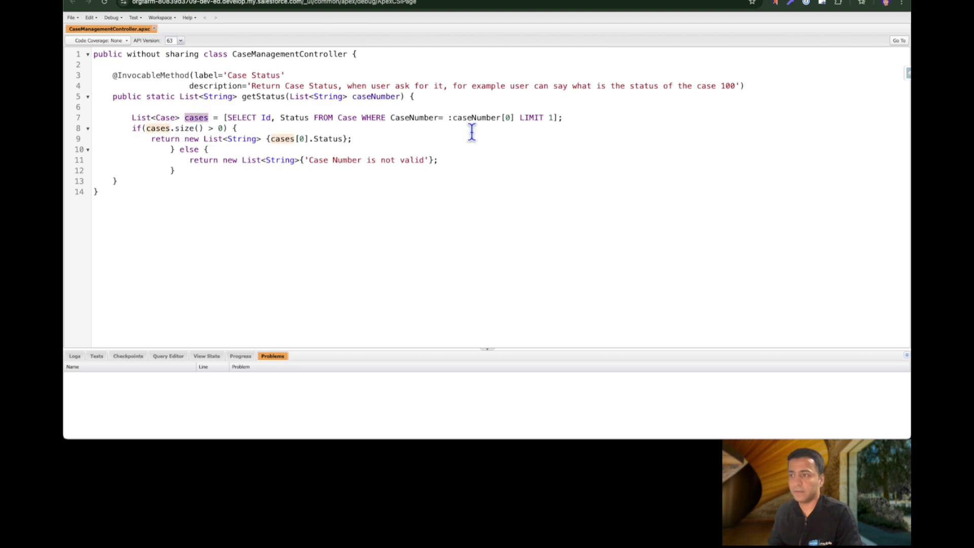
pyautogui.doubleClick(469, 117)
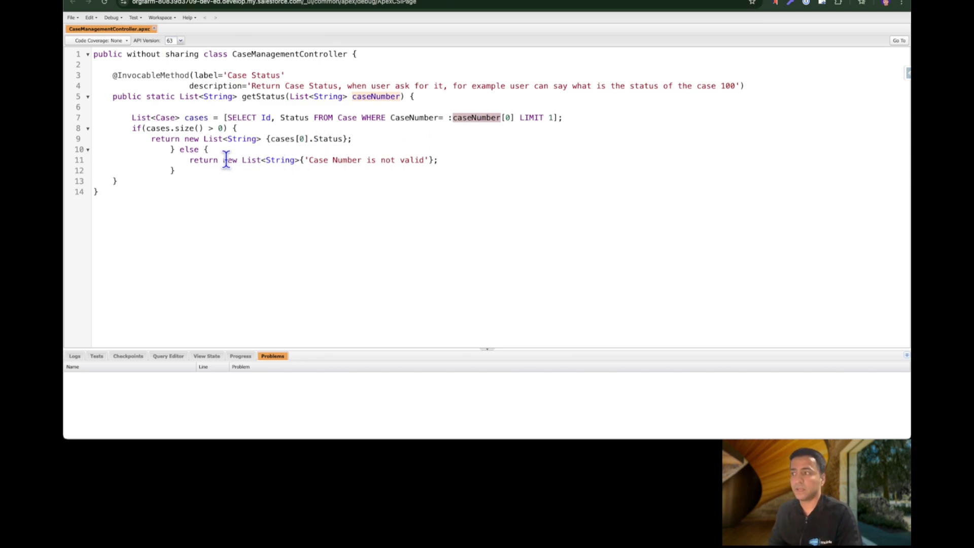
pyautogui.click(311, 160)
pyautogui.moveTo(312, 160); pyautogui.dragTo(422, 161)
# Step: Check the Case Status flow, switch back to Agentforce Builder and examine the reasoning and agent response for the invalid case number
pyautogui.click(570, 2)
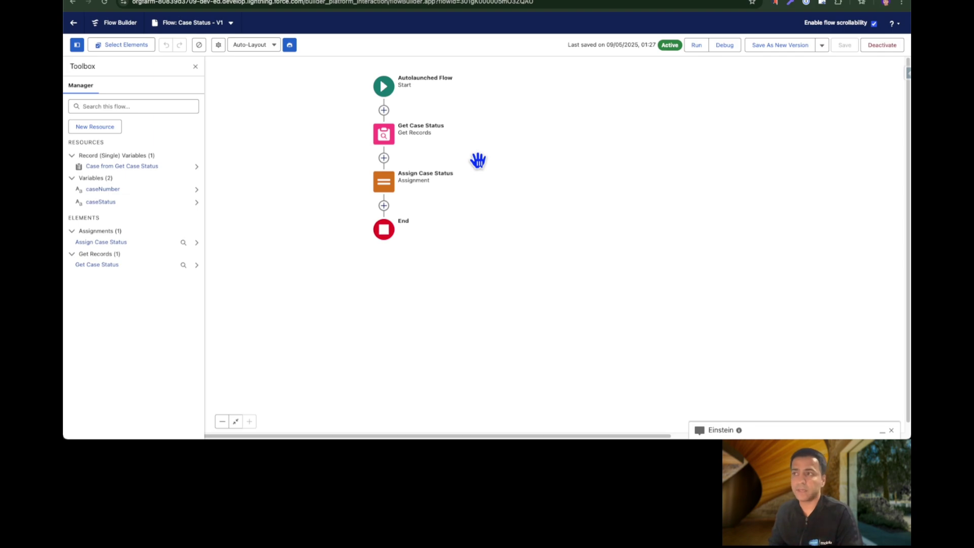
pyautogui.hotkey('ctrl', 'Tab')
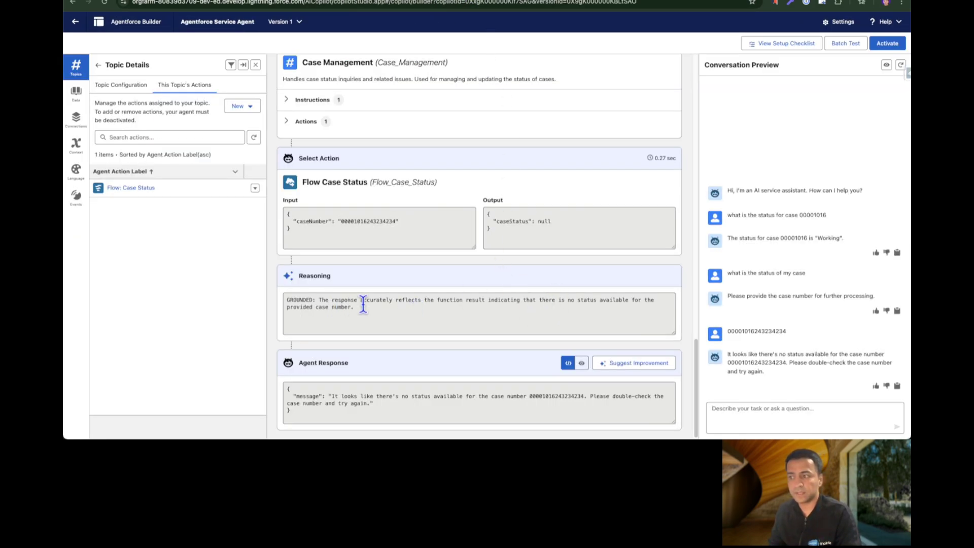
pyautogui.moveTo(361, 306); pyautogui.dragTo(291, 296)
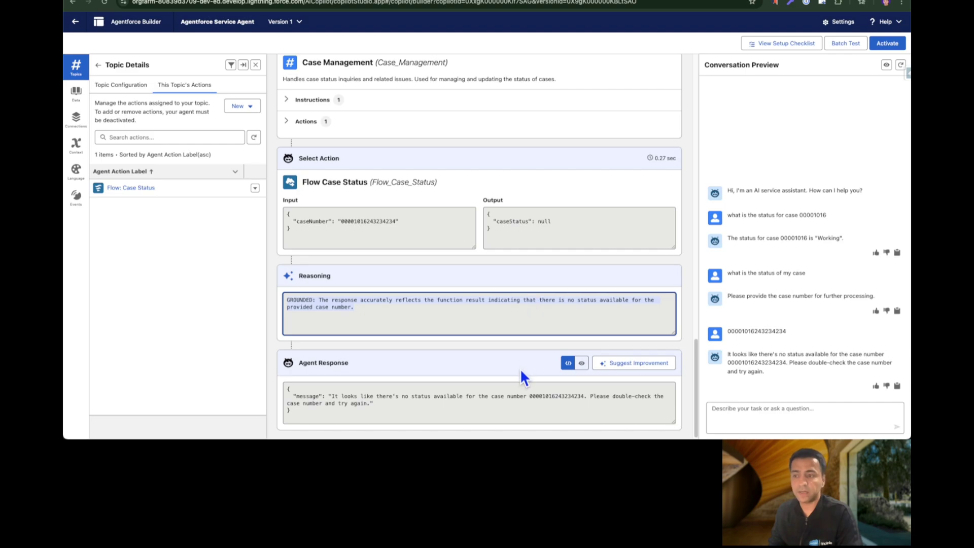
pyautogui.click(370, 405)
pyautogui.moveTo(371, 406); pyautogui.dragTo(293, 396)
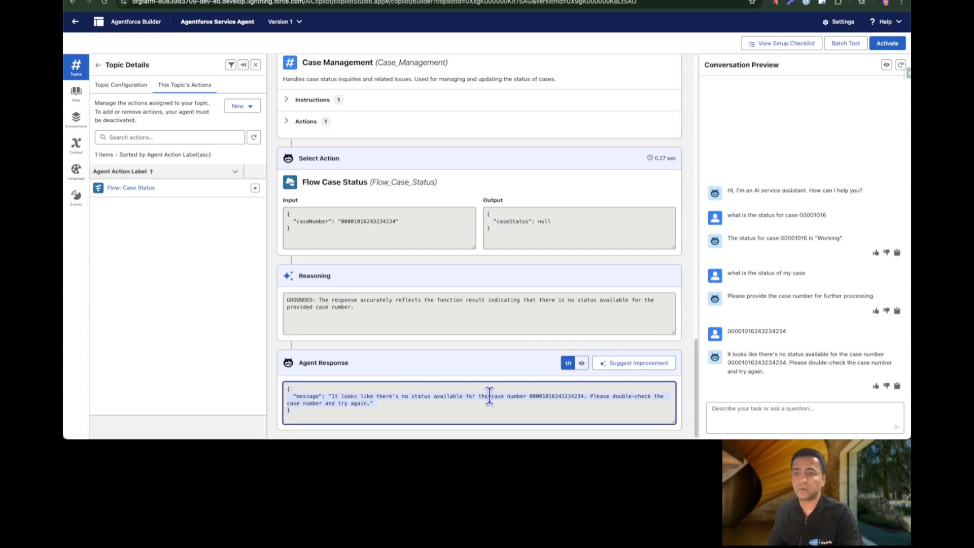
# Step: Pick a valid case number from the Sales app's All Cases list and send 00001010 to the agent in Agentforce Builder
pyautogui.click(217, 3)
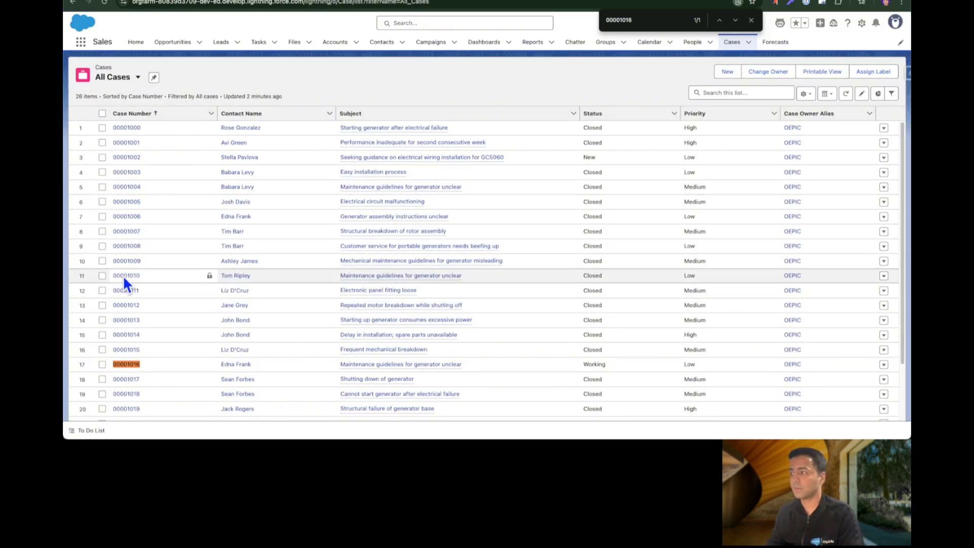
pyautogui.click(416, 3)
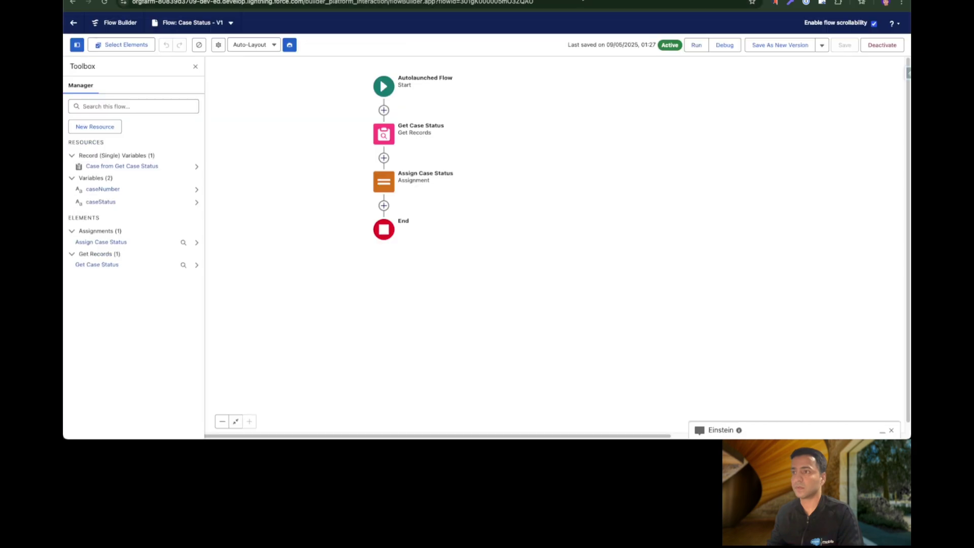
pyautogui.click(411, 3)
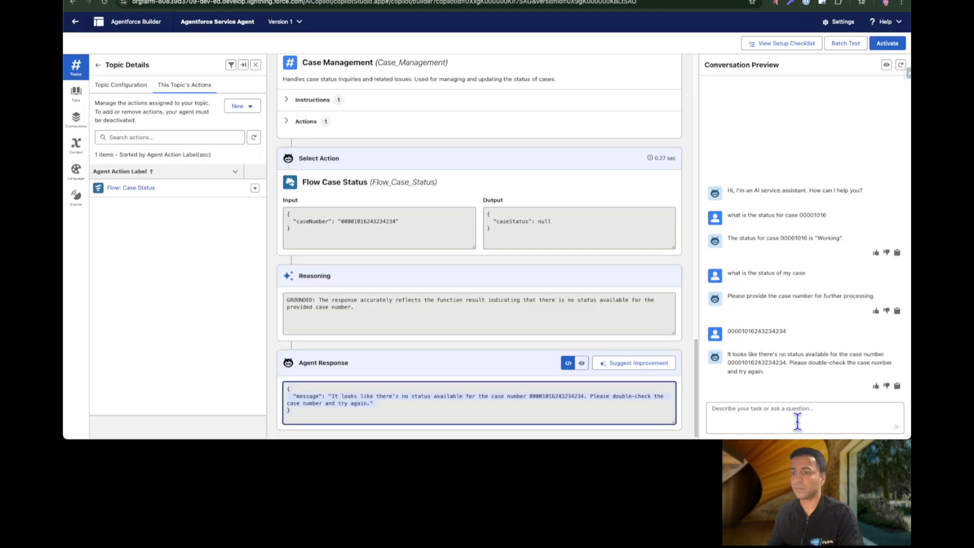
pyautogui.click(790, 407)
pyautogui.write('00001010')
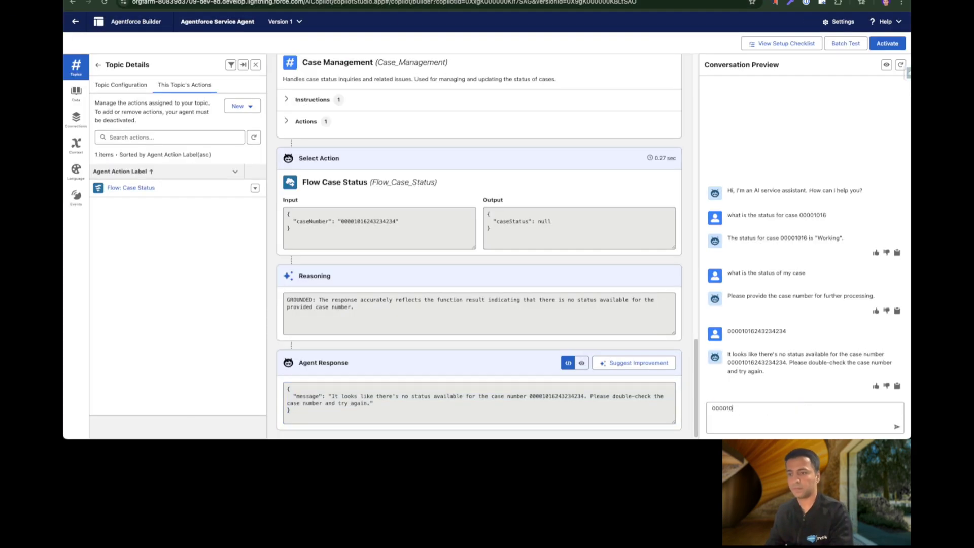
pyautogui.press('Return')
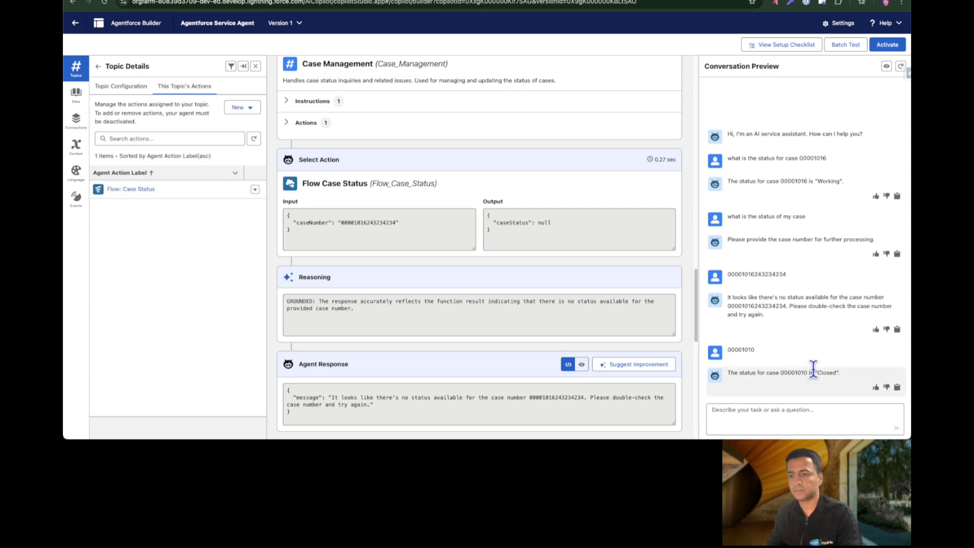
# Step: Copy the case number from the agent's latest reply and find it in the Sales app's All Cases list to check its status
pyautogui.moveTo(726, 376); pyautogui.dragTo(792, 383)
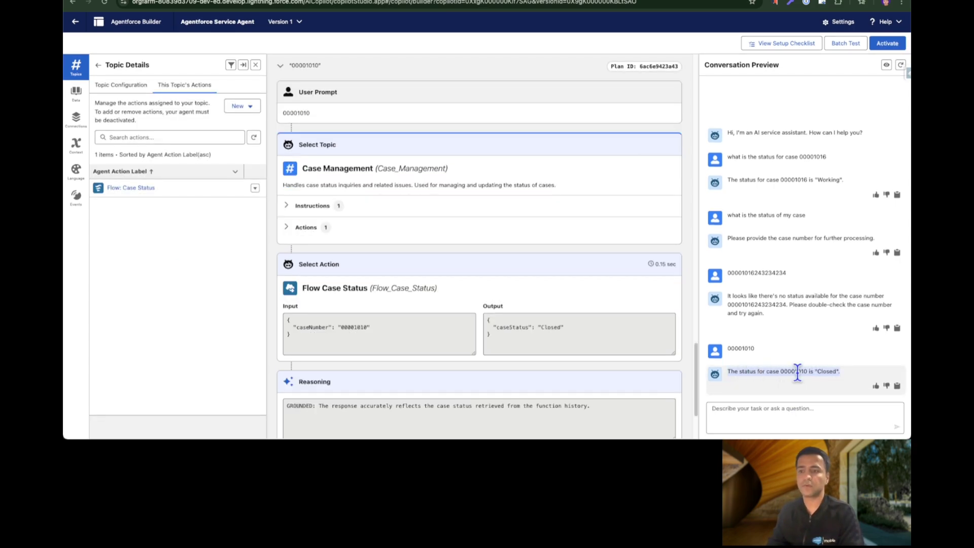
pyautogui.doubleClick(798, 372)
pyautogui.hotkey('ctrl', 'c')
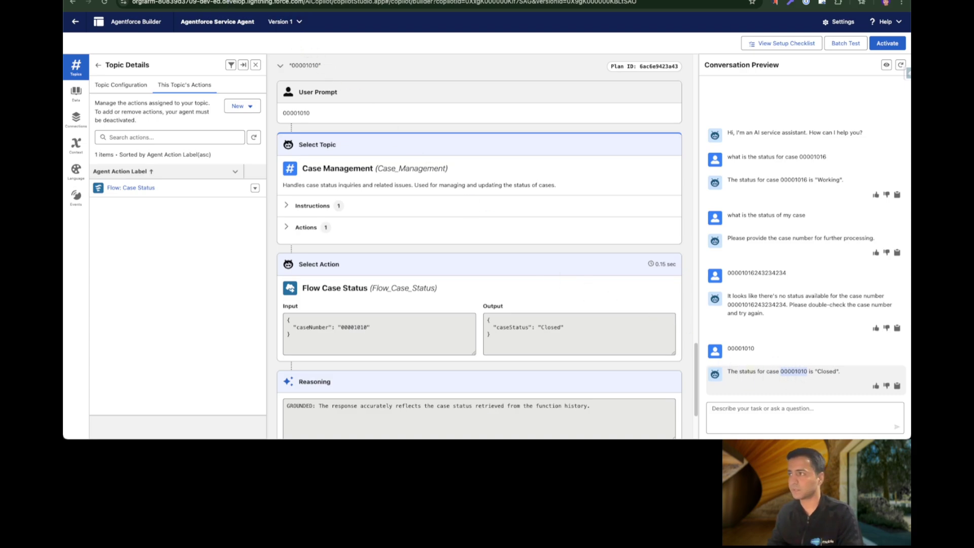
pyautogui.hotkey('ctrl', 'Tab')
pyautogui.hotkey('ctrl', 'f')
pyautogui.hotkey('ctrl', 'v')
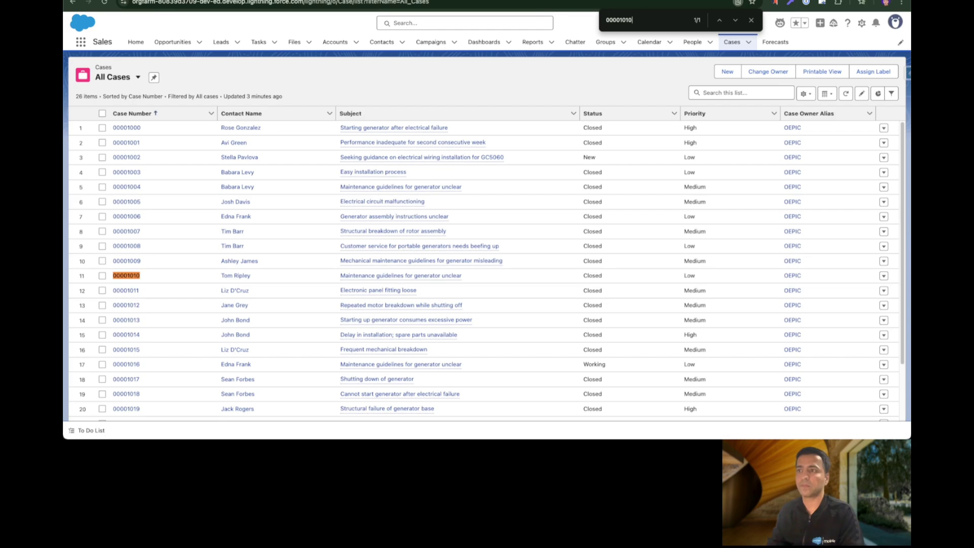
# Step: Switch back to Agentforce Builder and begin a new message to the agent in the conversation preview
pyautogui.hotkey('ctrl', 'Tab')
pyautogui.hotkey('ctrl', 'Tab')
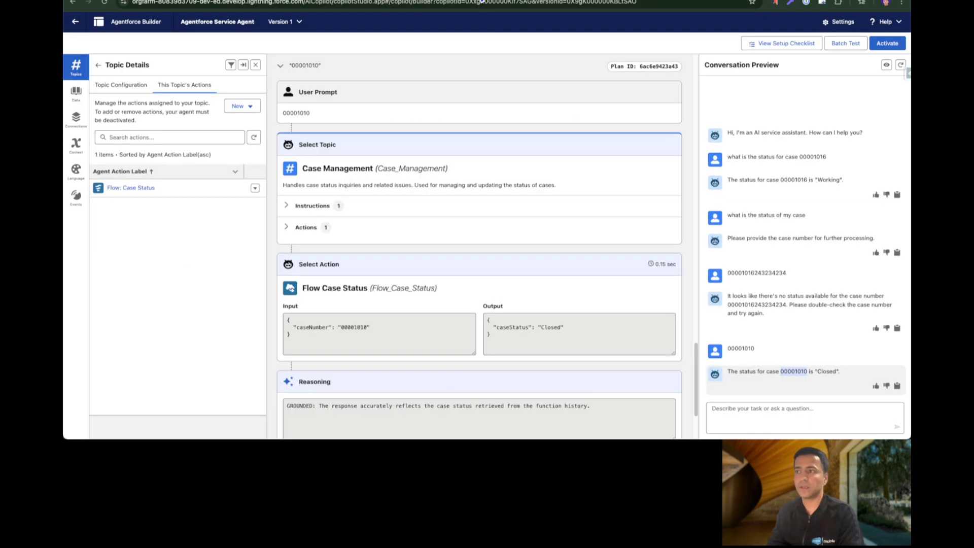
pyautogui.click(777, 407)
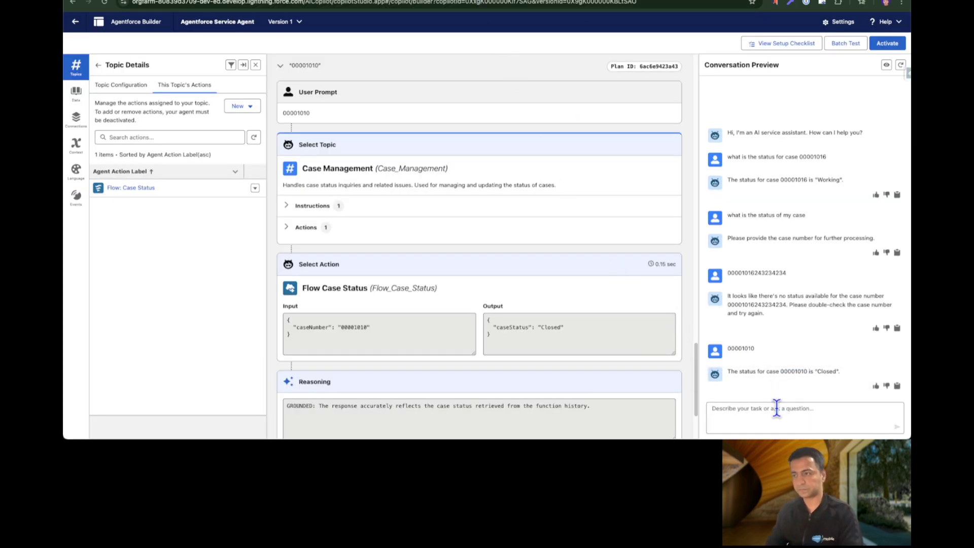